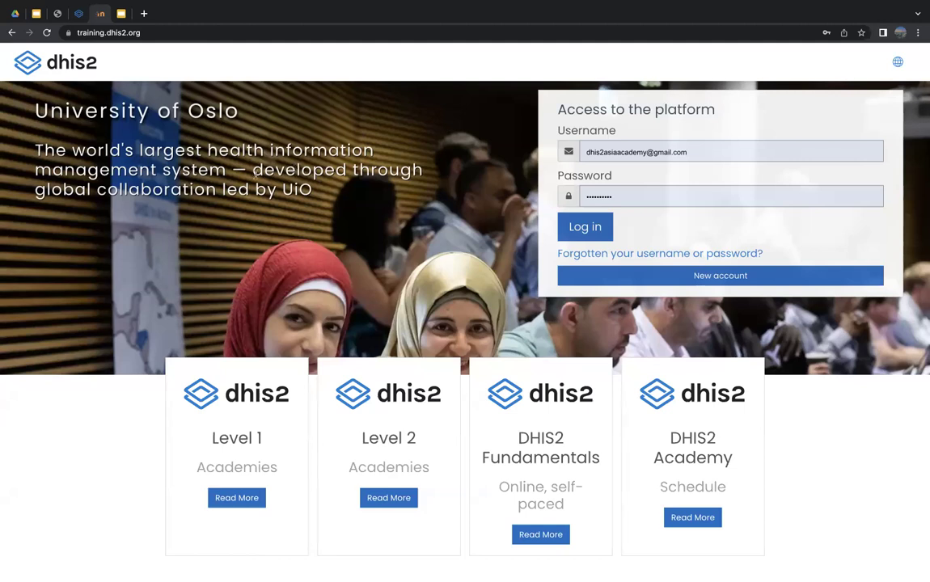
Look over the new account registration form, then return to the training site's login page.
left_click(129, 33)
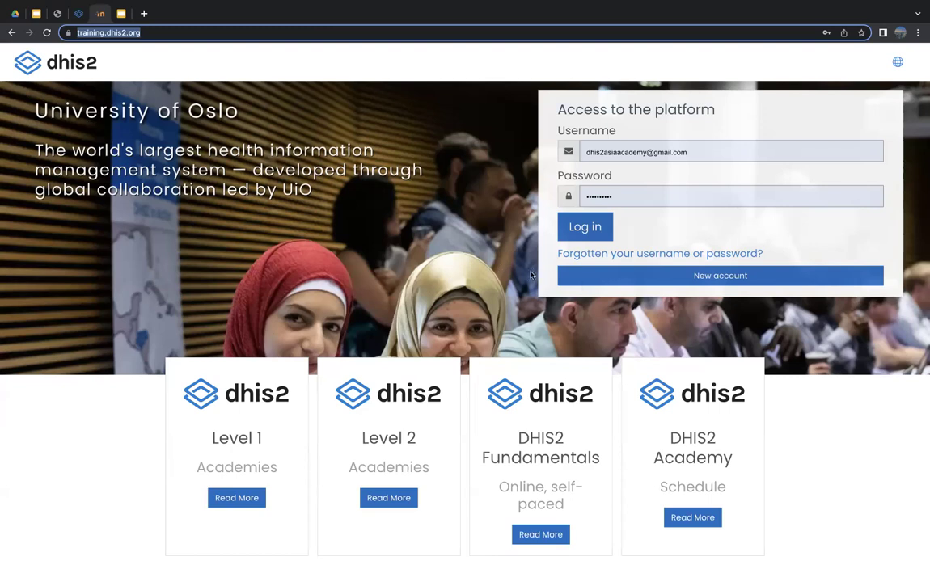
left_click(704, 278)
scroll(480, 258, "down", 1)
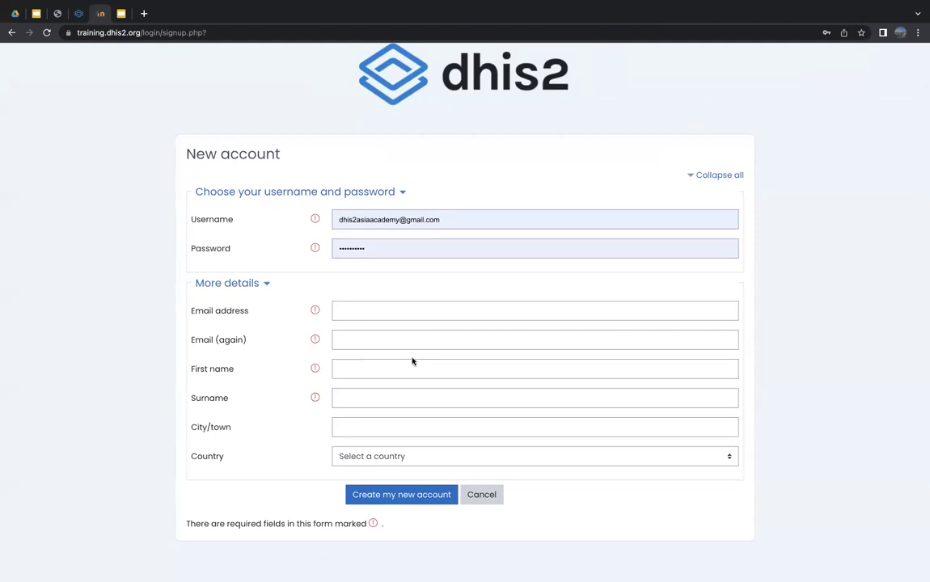
scroll(412, 362, "up", 1)
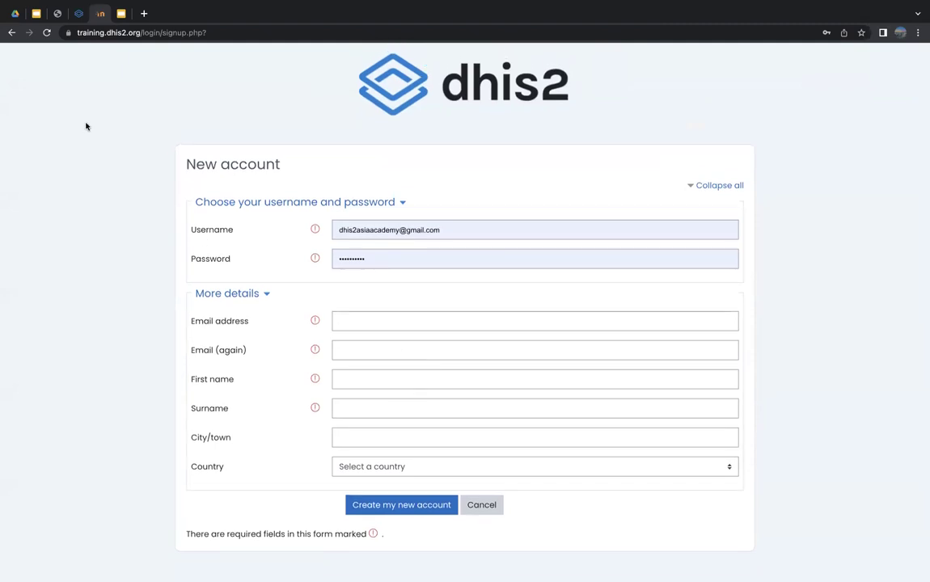
left_click(11, 34)
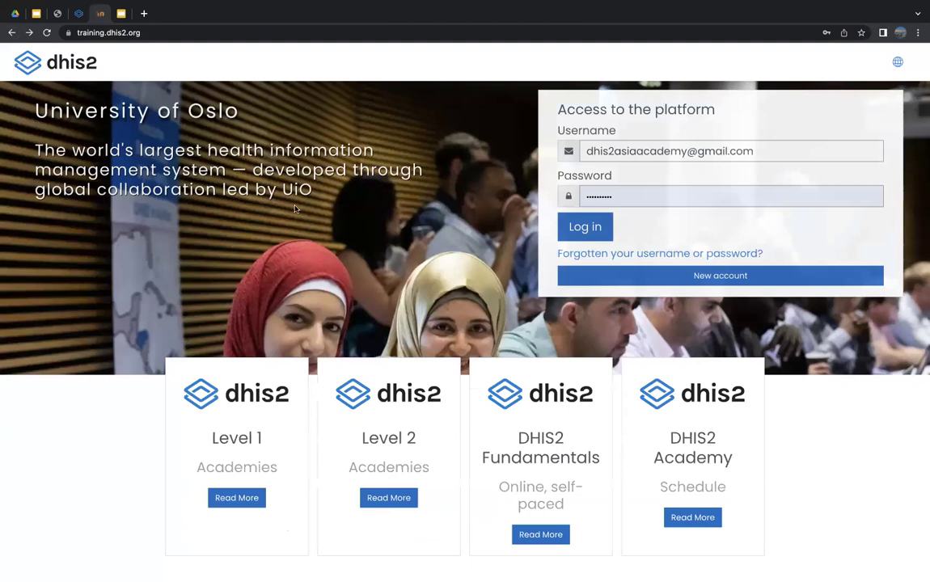
Log in with the saved credentials and open the Tracker Use - Level 1 Online - Asia course.
left_click(584, 229)
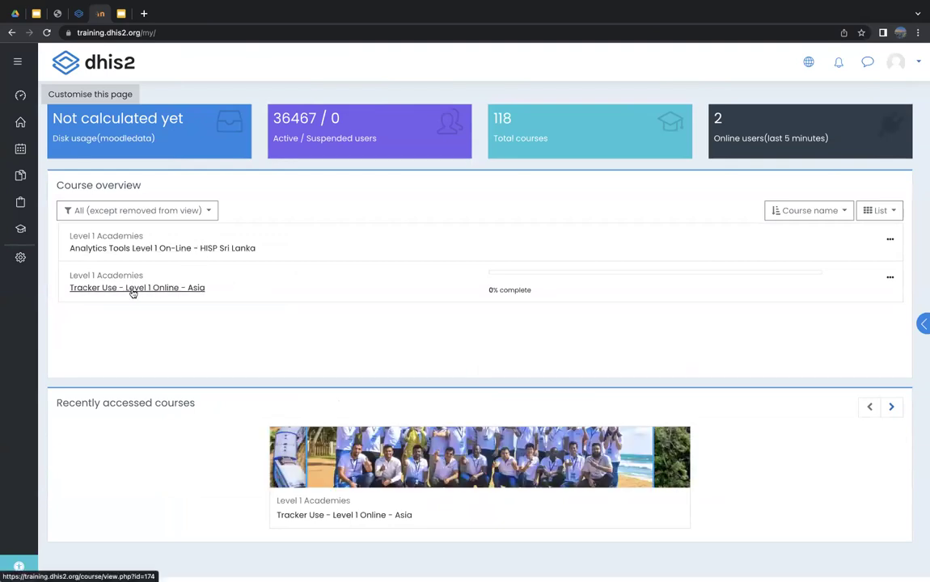
left_click(166, 291)
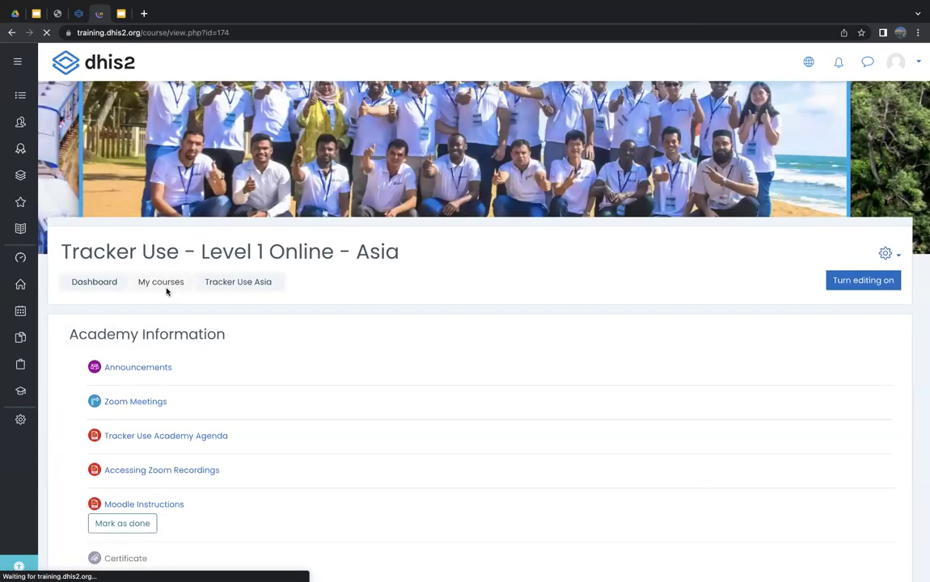
scroll(166, 291, "down", 5)
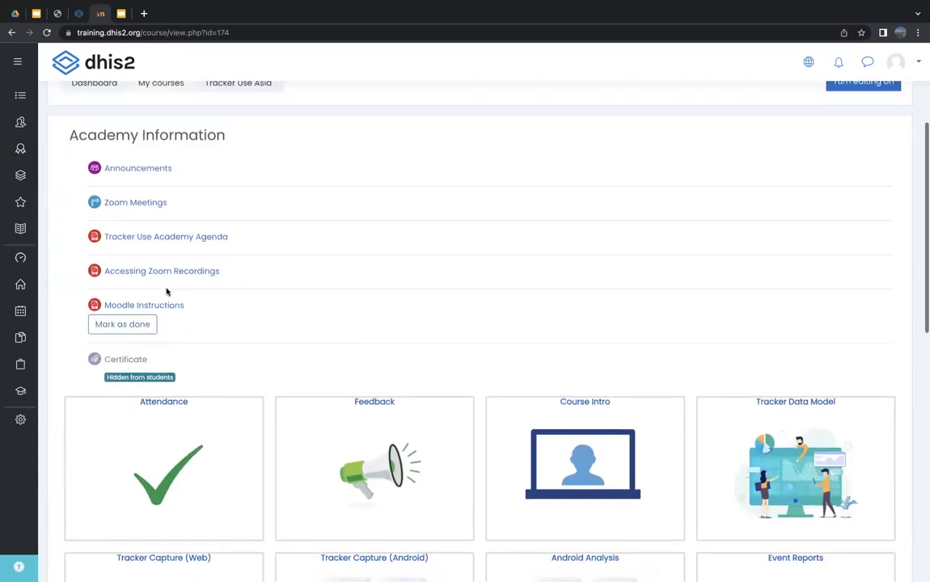
scroll(167, 291, "up", 3)
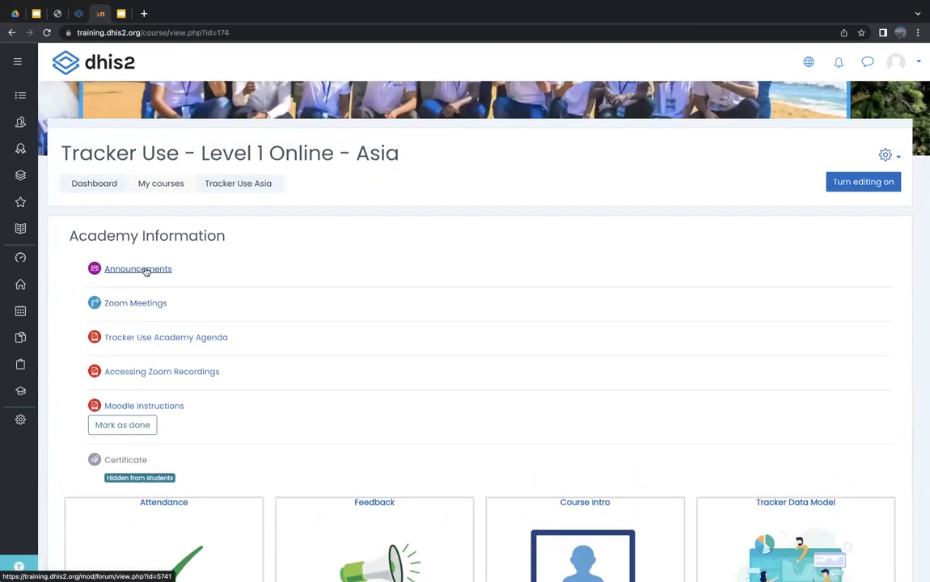
scroll(146, 279, "up", 1)
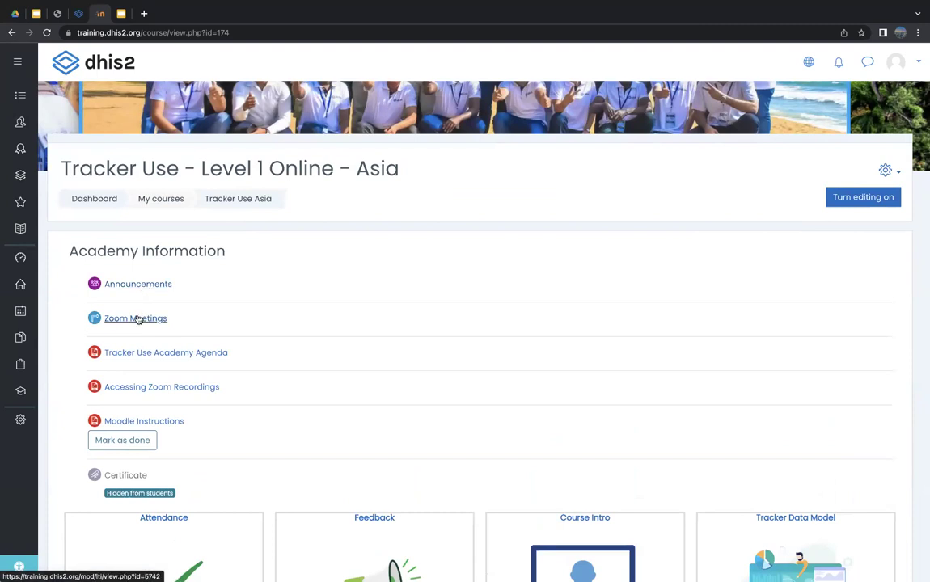
Open the course's Zoom Meetings and review the upcoming sessions under All My Zoom Meetings/Recordings.
left_click(136, 318)
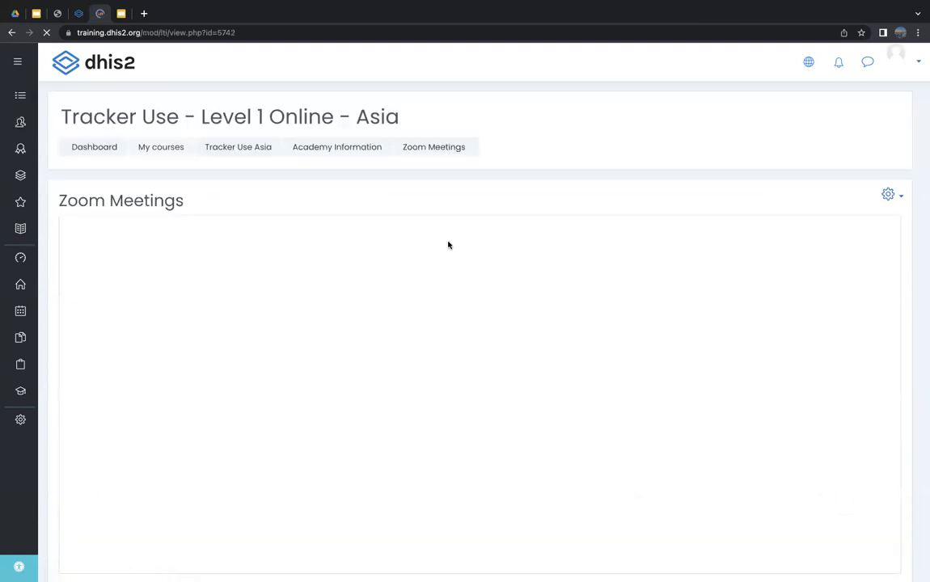
scroll(476, 270, "down", 1)
scroll(477, 271, "down", 1)
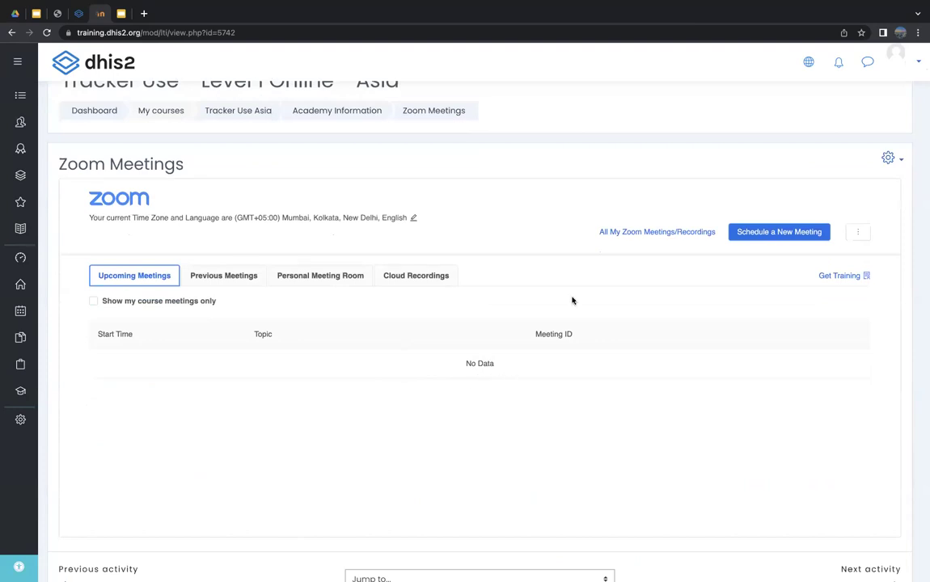
left_click(631, 235)
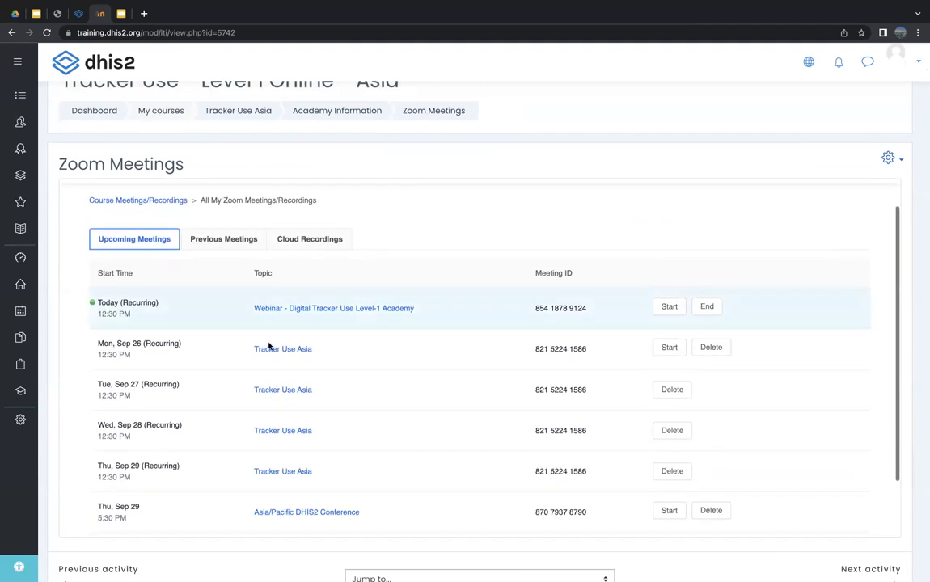
scroll(271, 349, "down", 1)
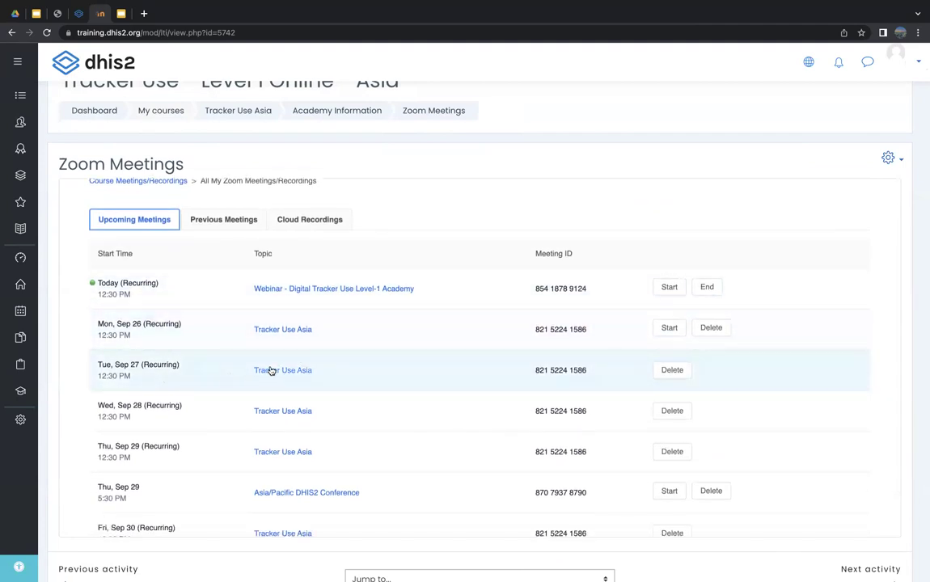
scroll(204, 322, "down", 3)
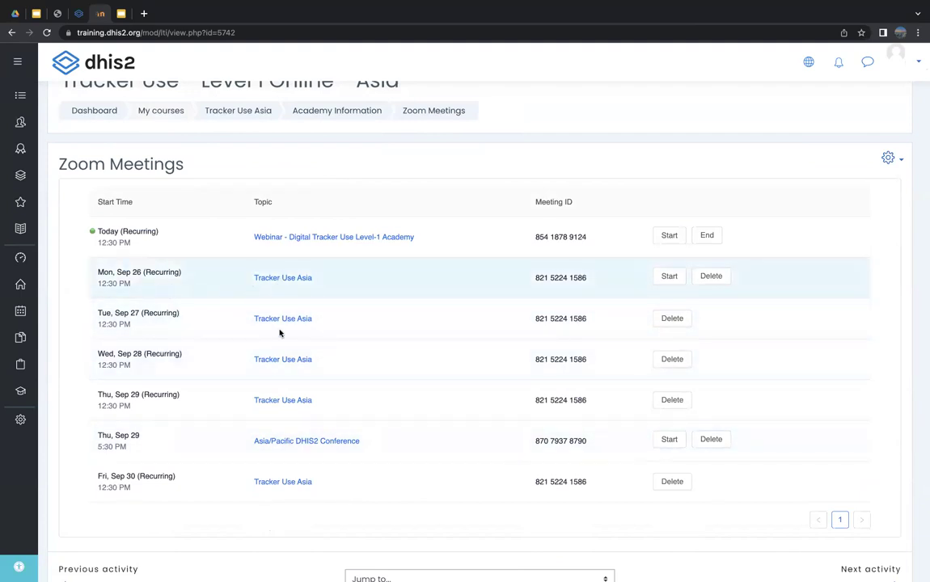
Show the Zoom cloud recordings and look through the list of recorded sessions.
scroll(486, 322, "up", 2)
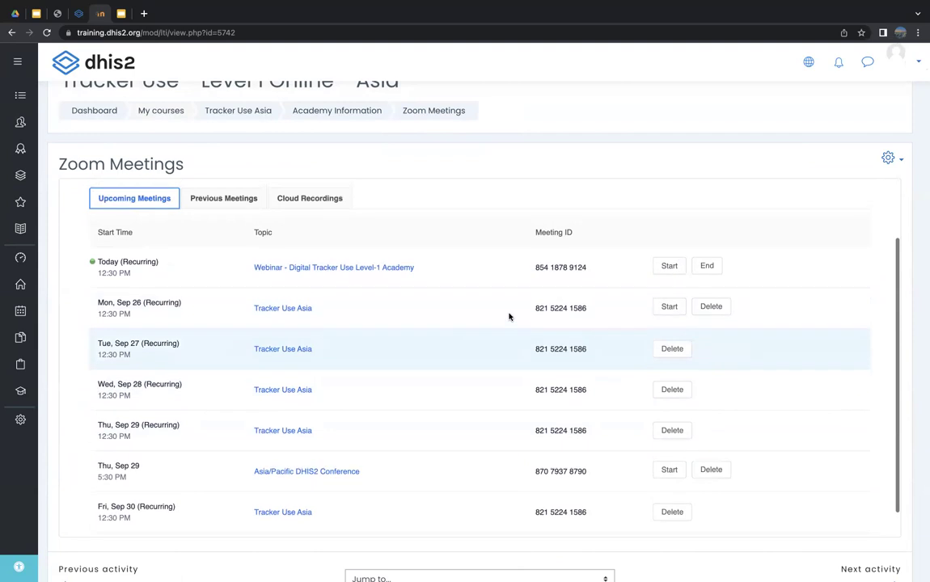
scroll(414, 320, "up", 3)
left_click(319, 275)
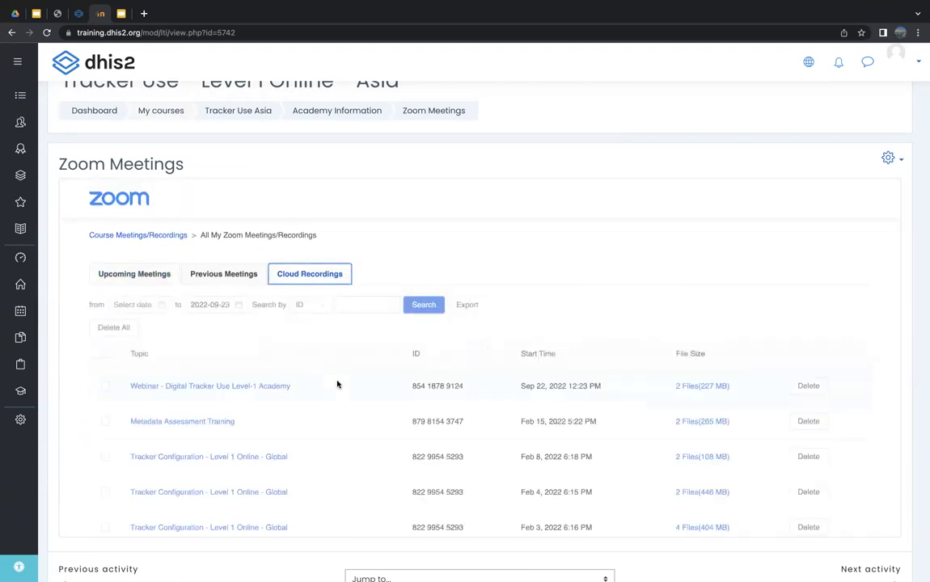
scroll(338, 381, "down", 1)
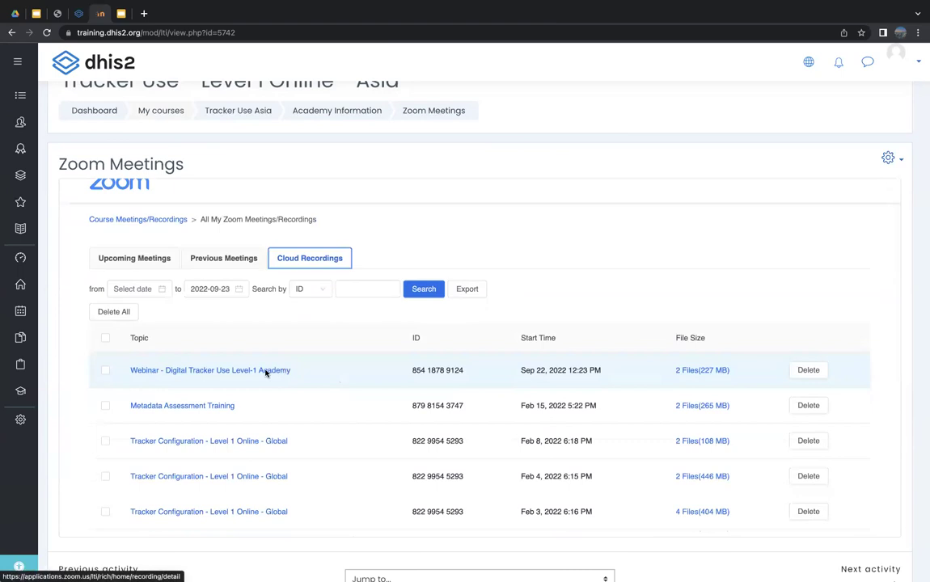
scroll(265, 372, "up", 1)
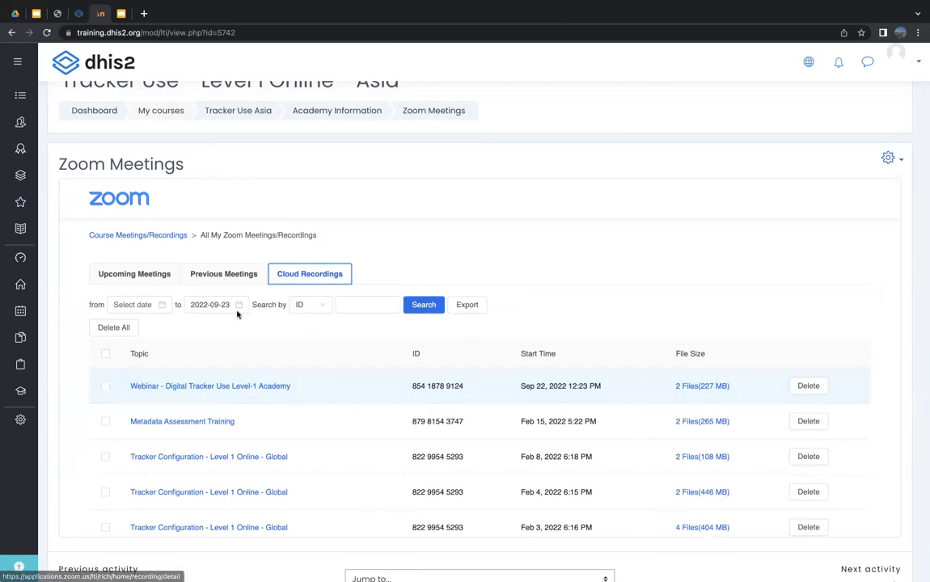
Return to the Tracker Use Asia course, view the Tracker Use Academy Agenda, and go back to the course page.
scroll(250, 221, "up", 2)
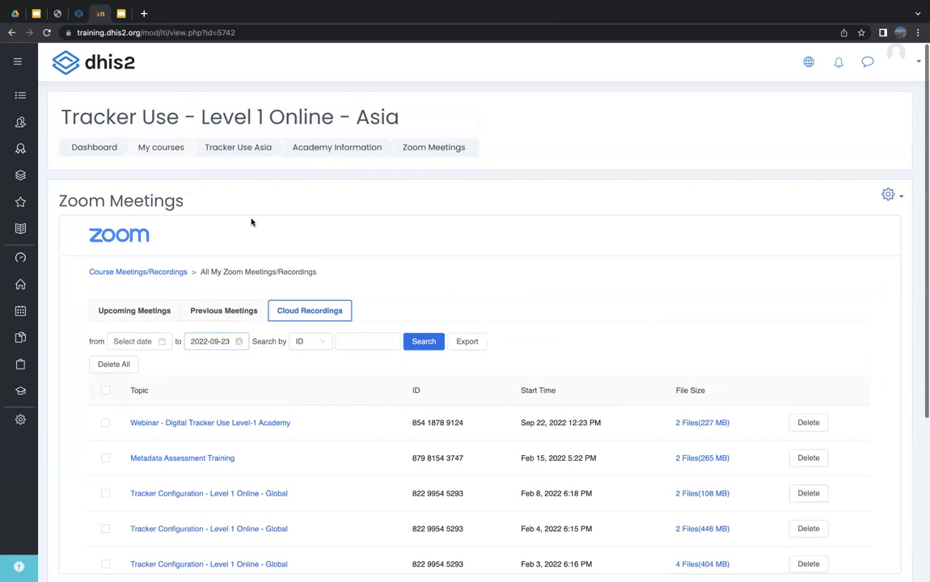
left_click(250, 150)
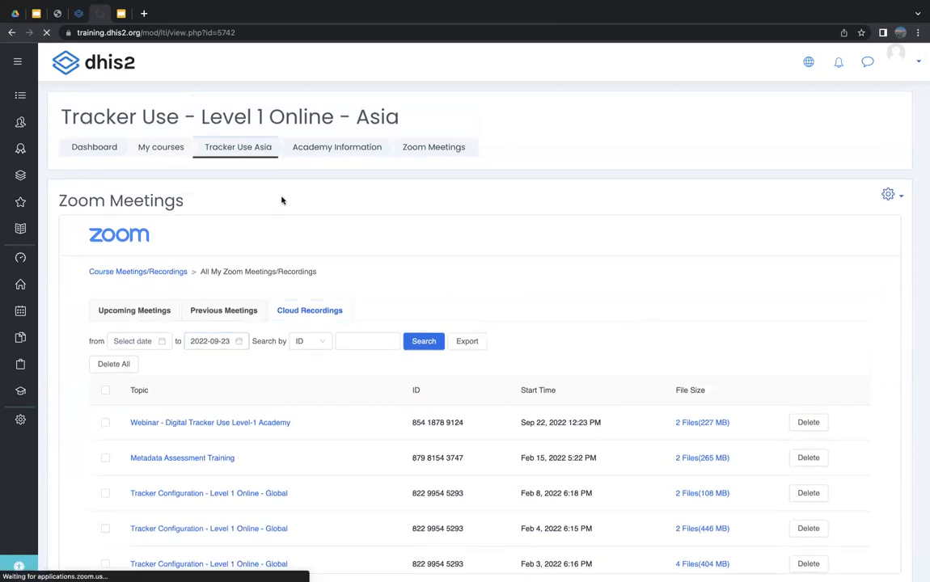
scroll(204, 318, "down", 3)
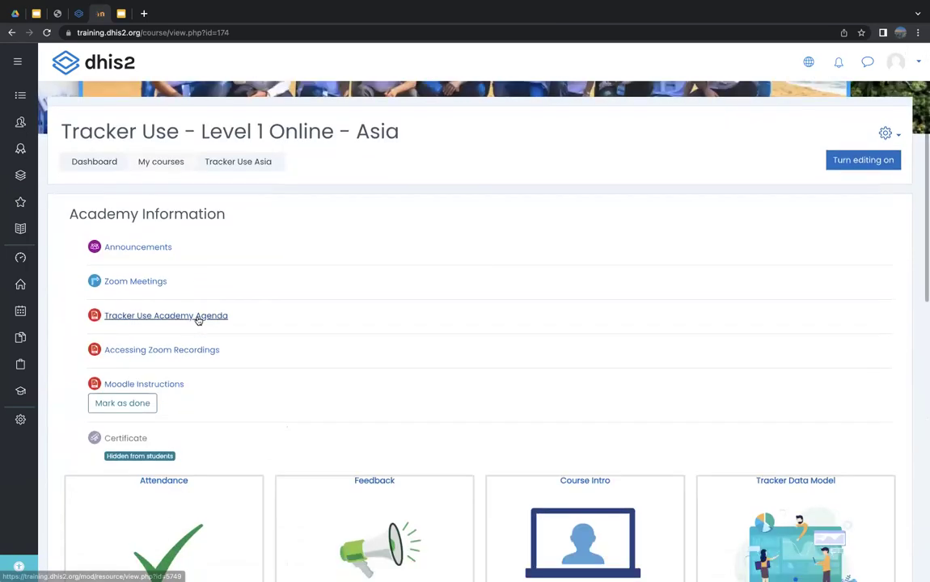
left_click(198, 317)
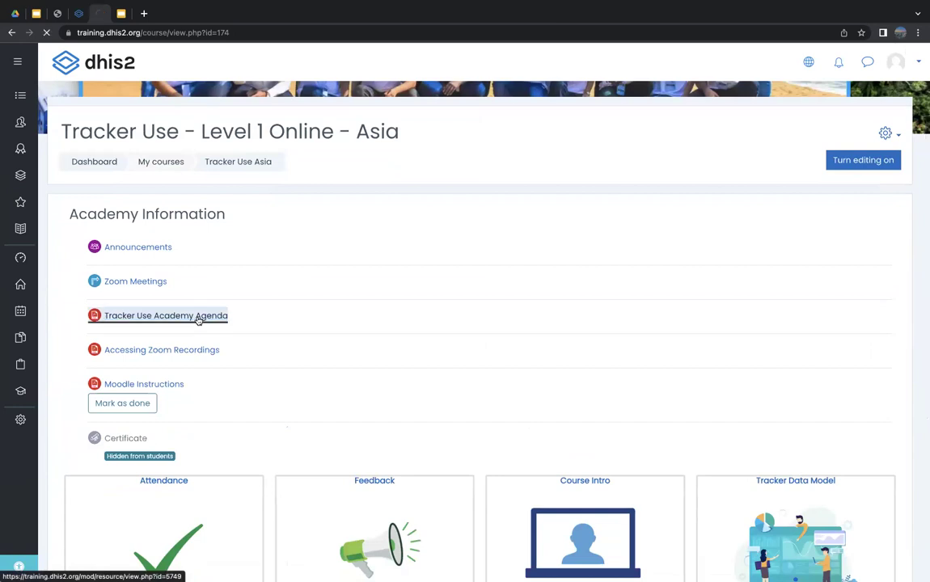
scroll(330, 232, "down", 5)
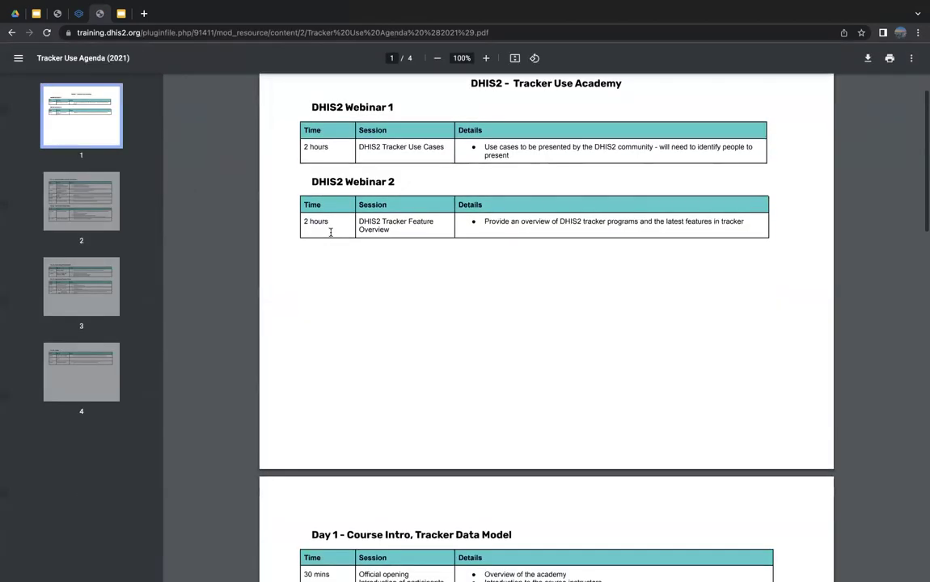
scroll(330, 234, "up", 5)
left_click(12, 34)
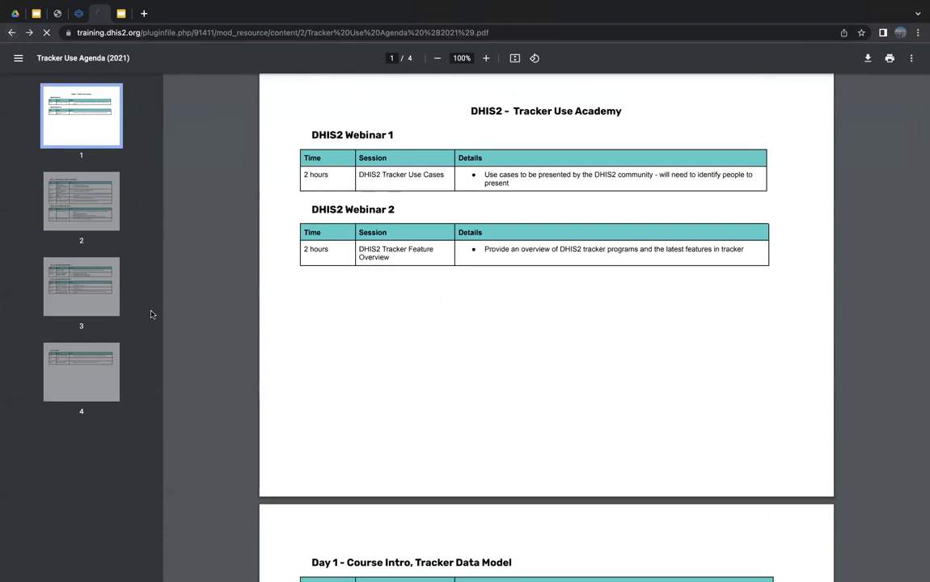
Read the Moodle Instructions document from logging in through academy enrolment, and return to the course page.
scroll(176, 314, "down", 1)
scroll(176, 314, "down", 1)
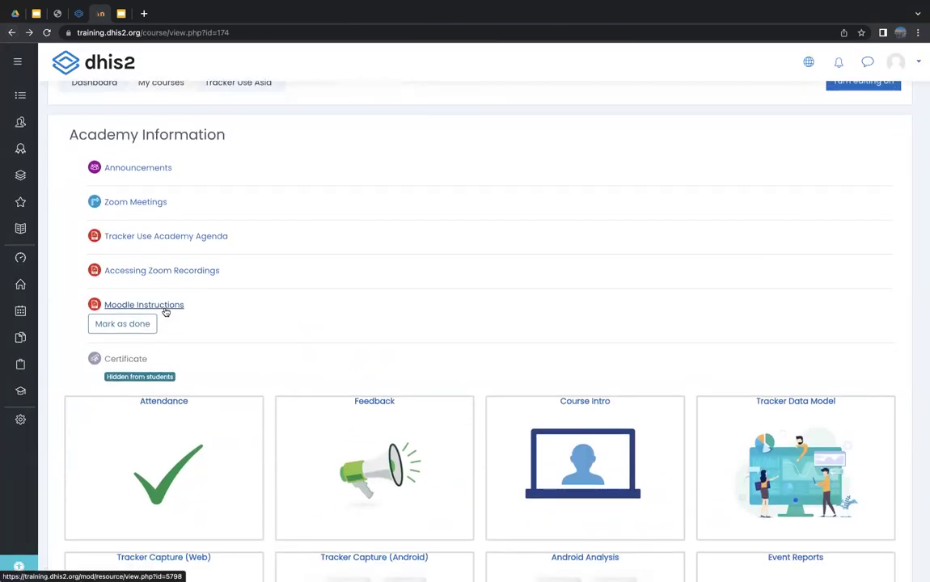
left_click(164, 307)
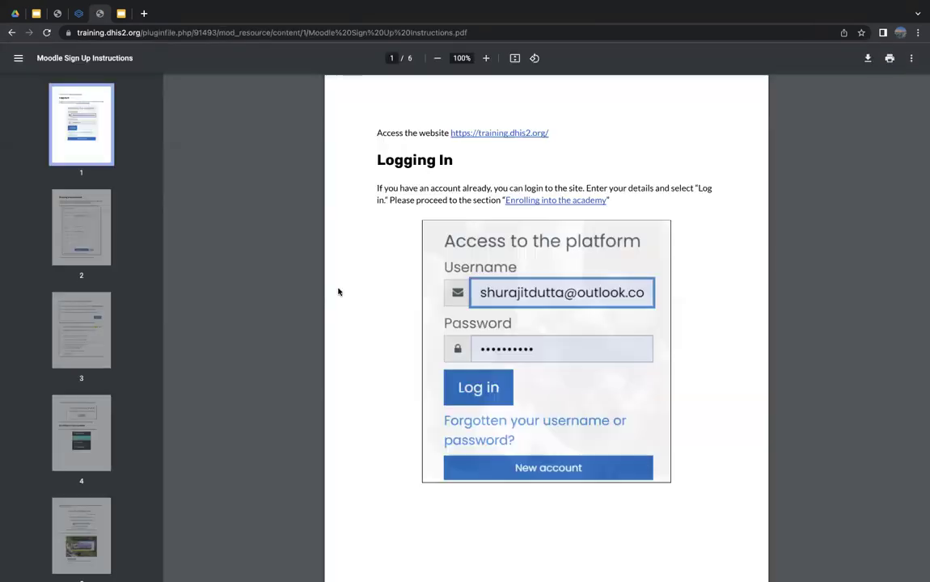
scroll(411, 335, "down", 10)
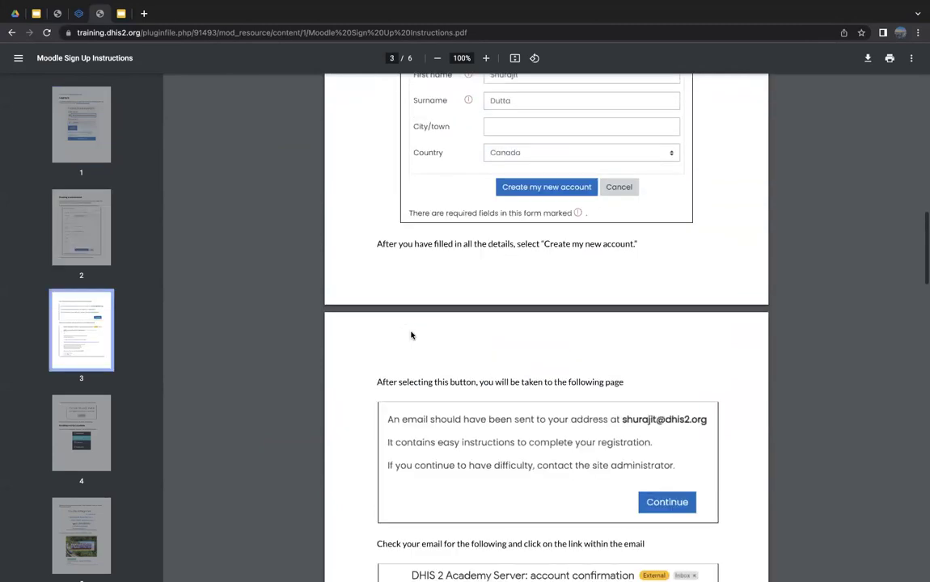
scroll(411, 335, "down", 10)
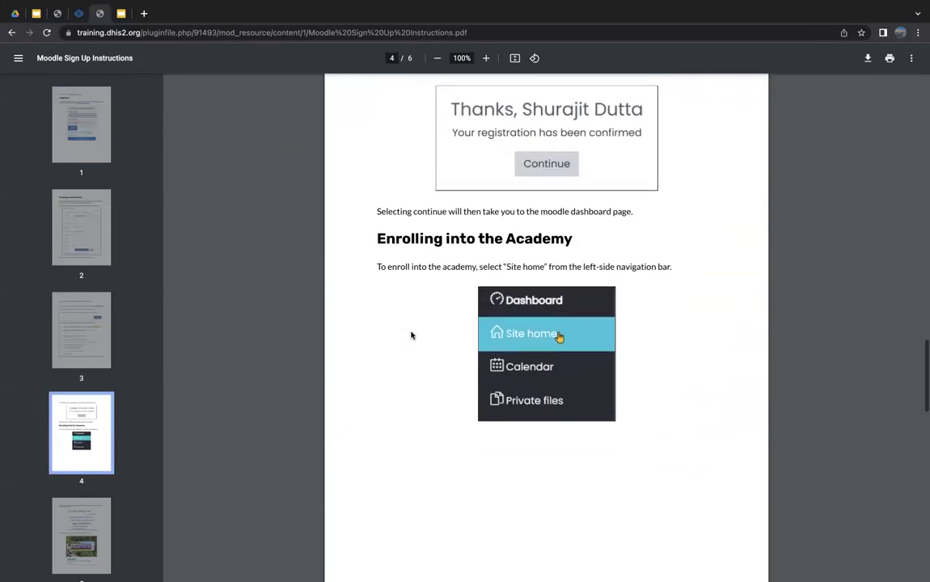
scroll(411, 335, "down", 12)
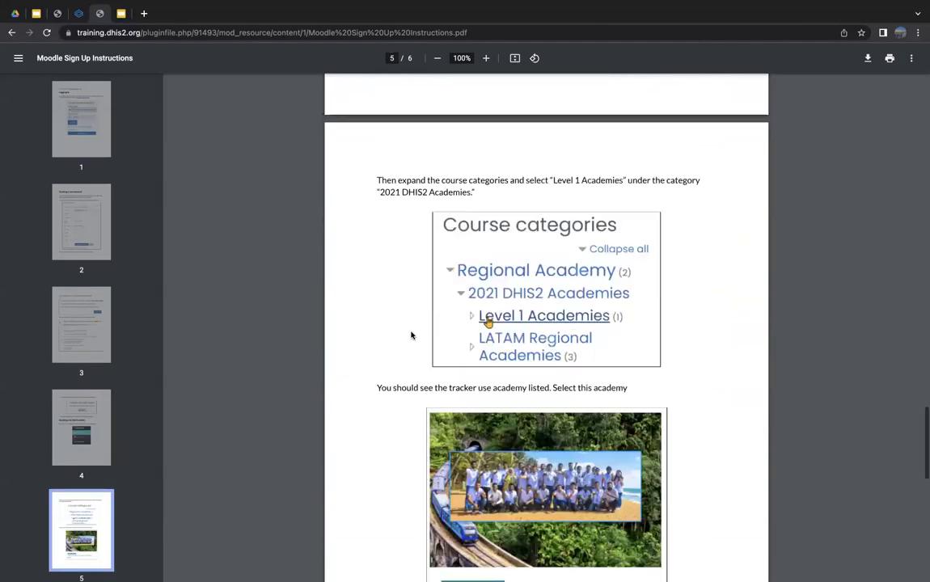
scroll(411, 335, "down", 4)
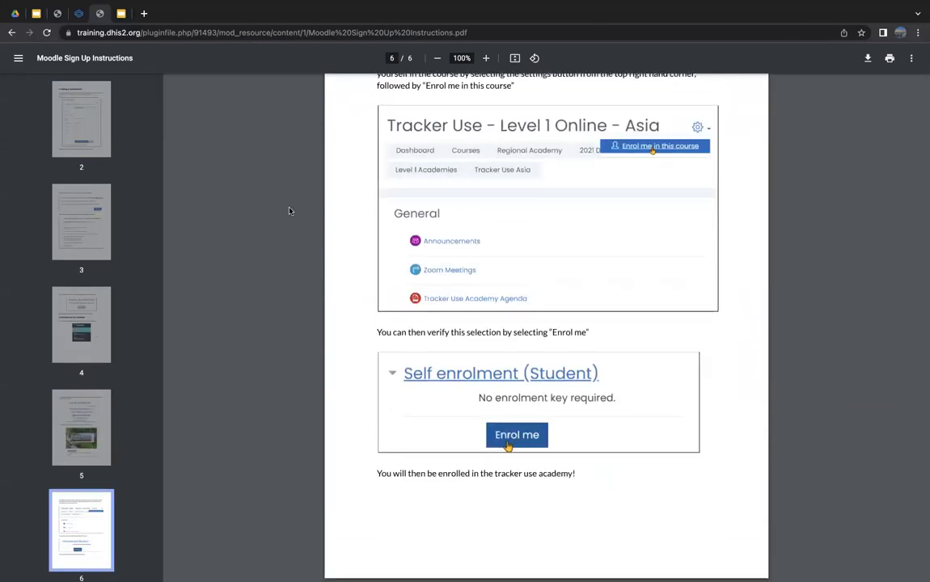
left_click(15, 34)
left_click(14, 34)
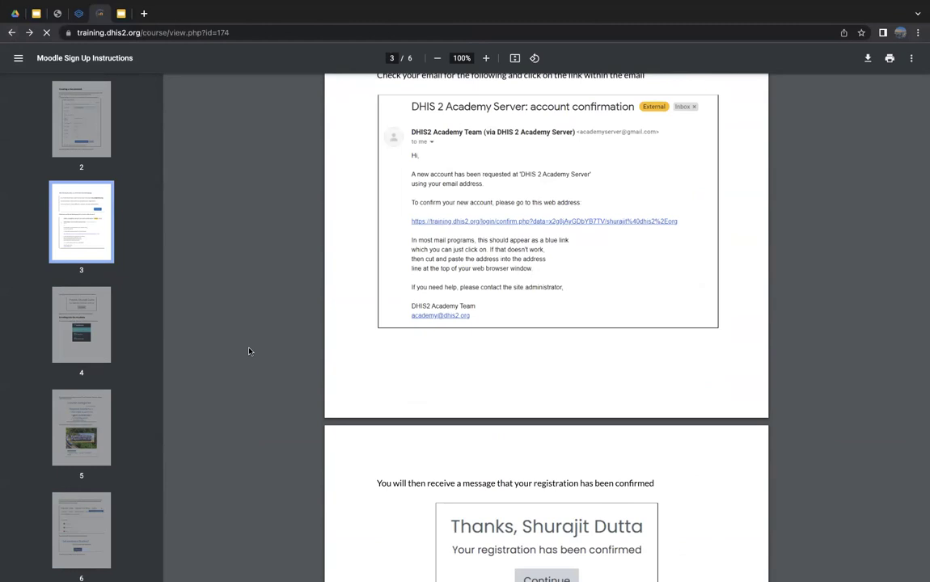
Open the Tracker Capture (Web) section among the course's topic tiles.
scroll(245, 351, "down", 2)
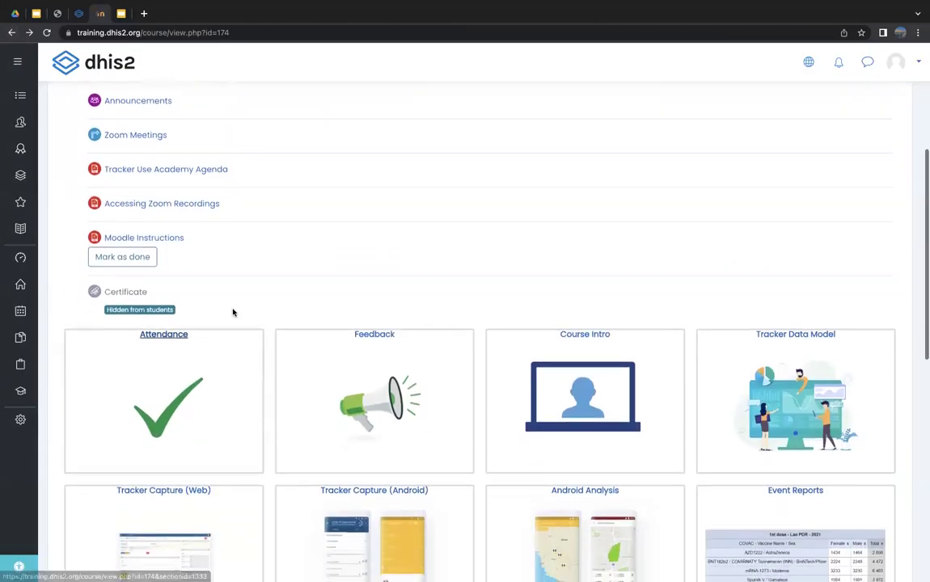
scroll(228, 291, "down", 5)
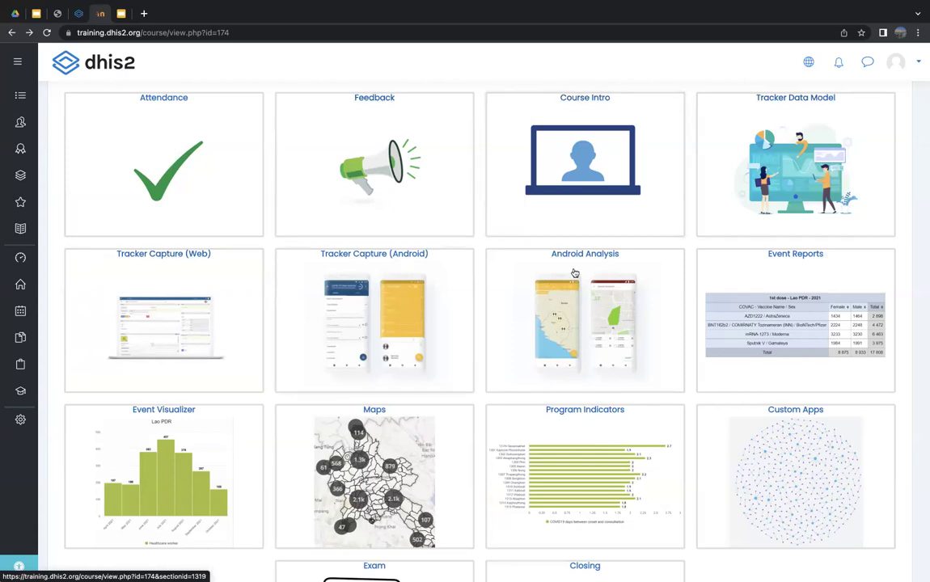
scroll(534, 276, "down", 1)
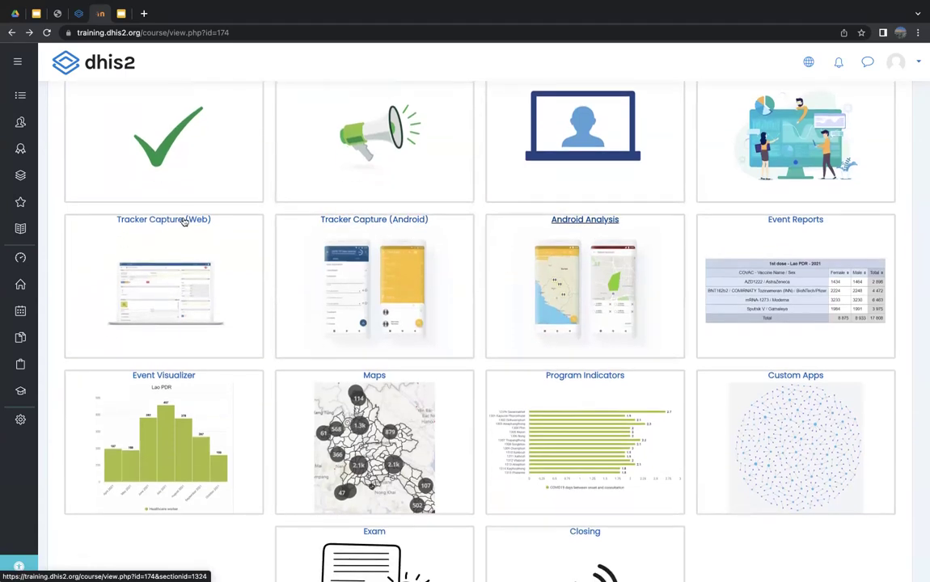
left_click(184, 222)
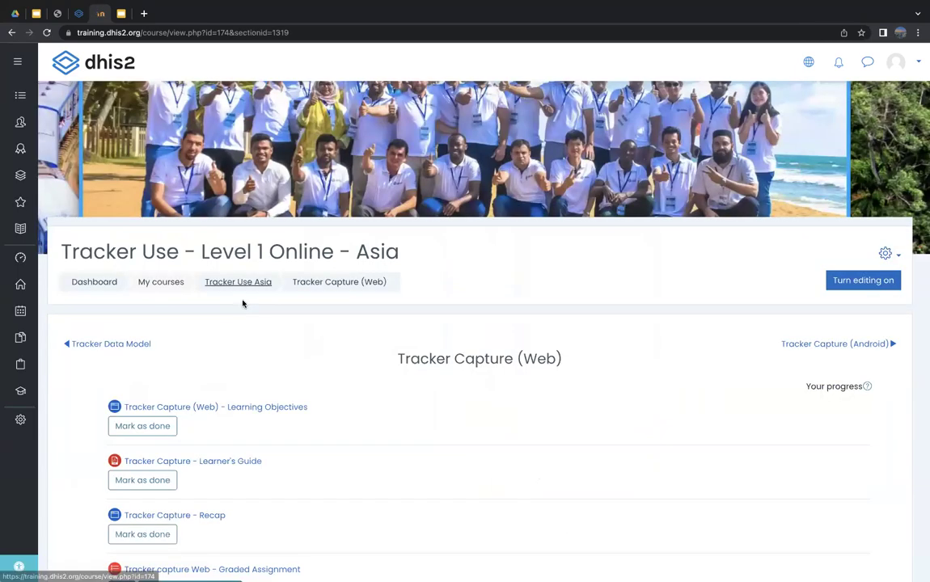
Review the Tracker Capture (Web) activities, view the presentation on its Learning Objectives page, and return to the section.
scroll(243, 302, "down", 3)
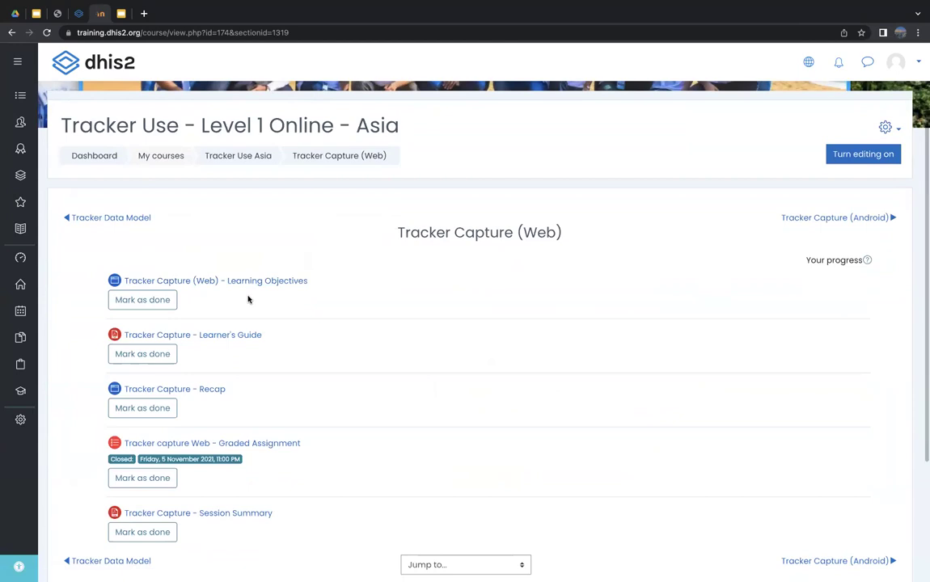
scroll(249, 299, "down", 1)
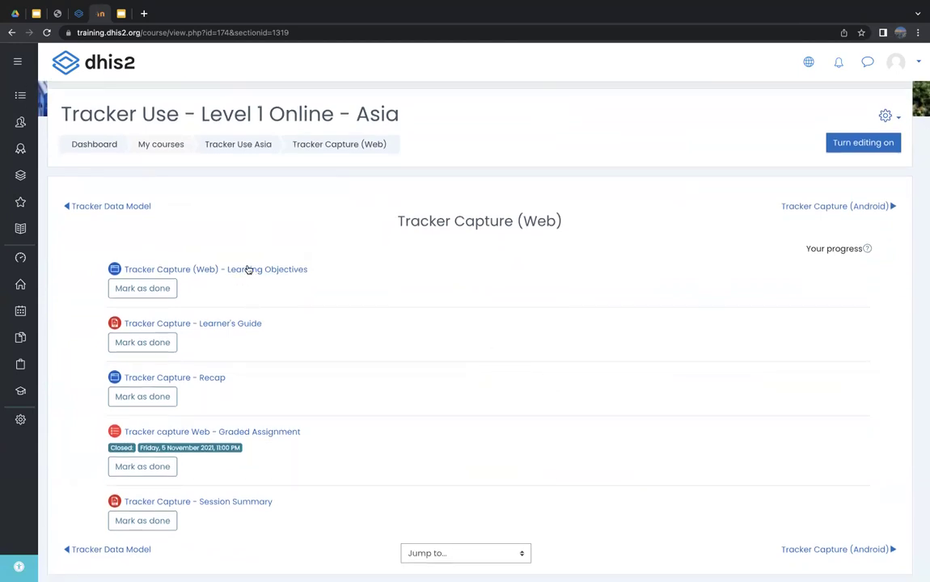
scroll(245, 328, "down", 1)
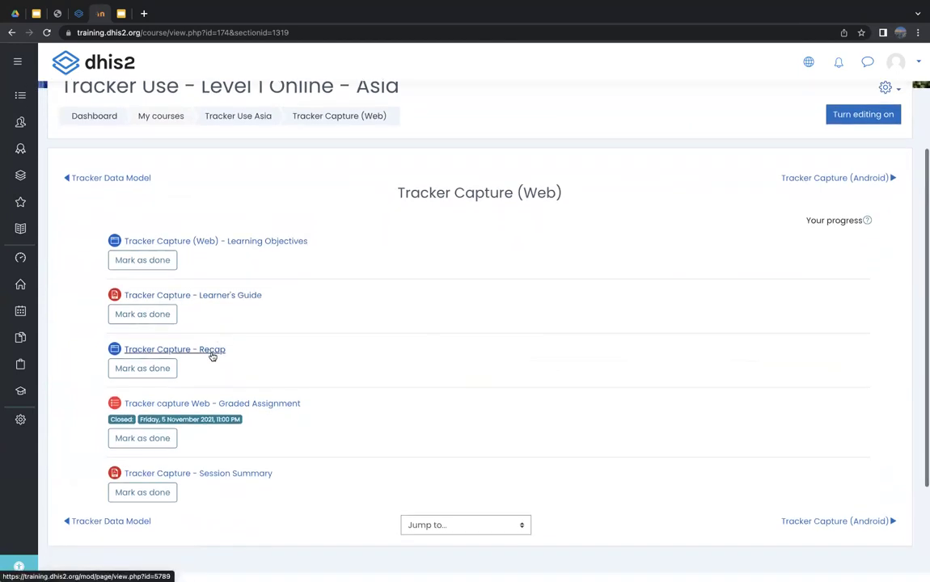
scroll(243, 372, "down", 1)
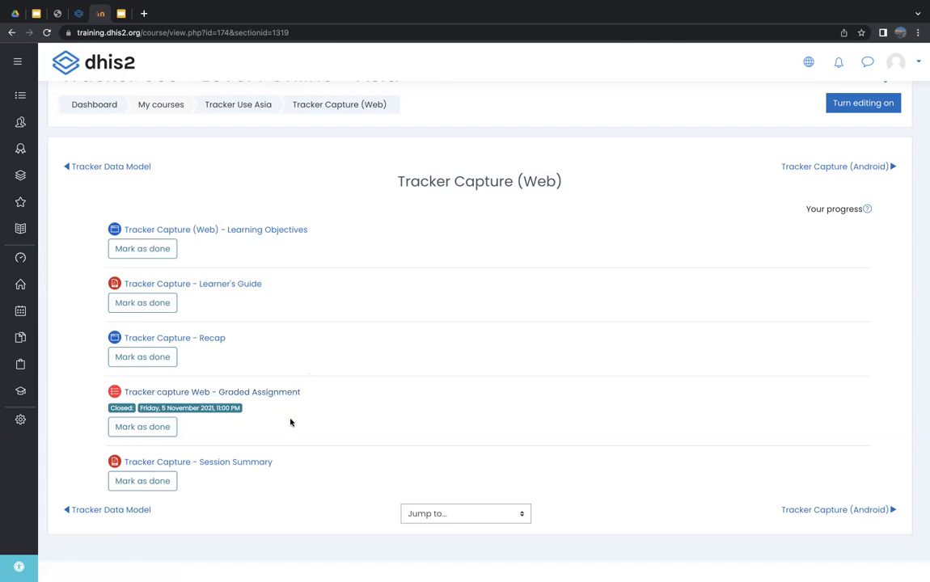
scroll(268, 269, "up", 1)
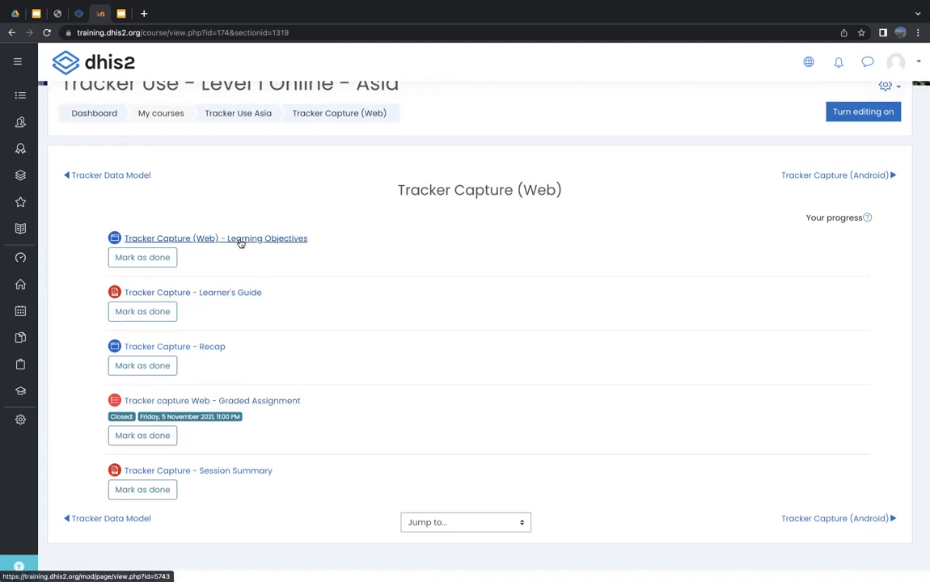
left_click(239, 240)
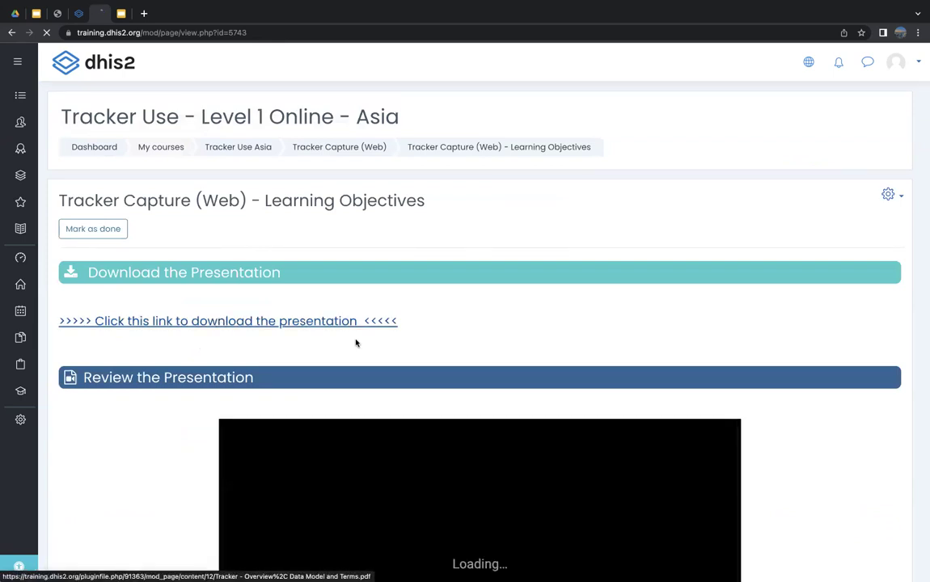
scroll(368, 364, "down", 3)
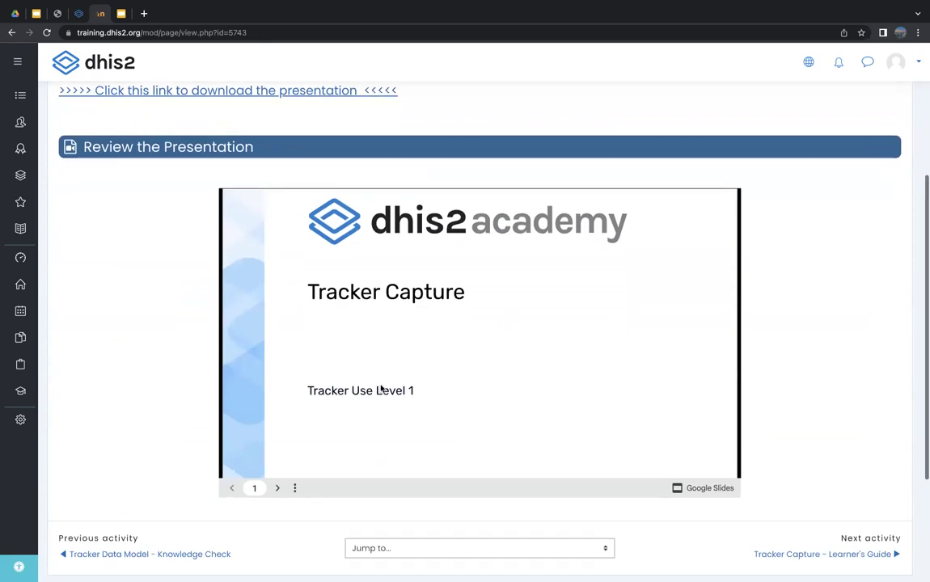
scroll(376, 386, "up", 3)
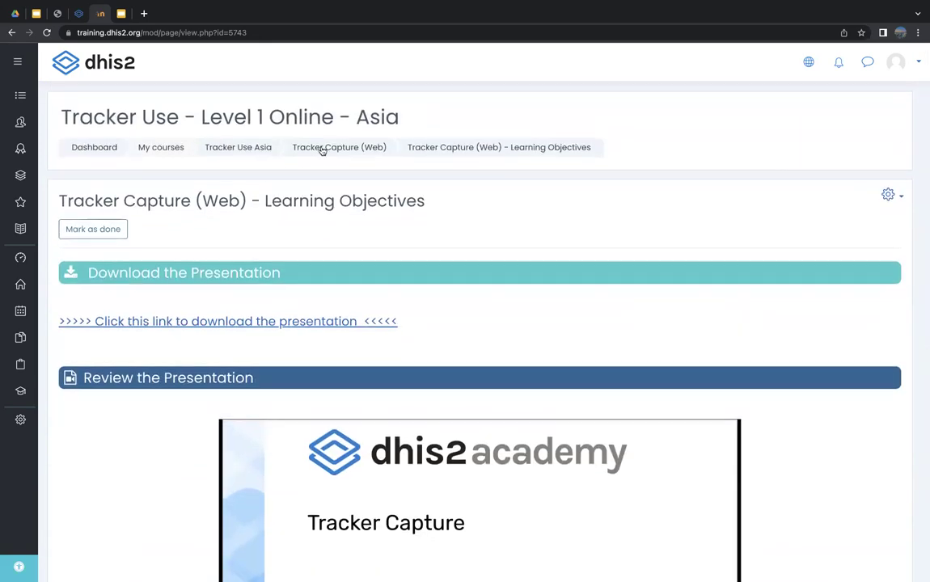
left_click(315, 151)
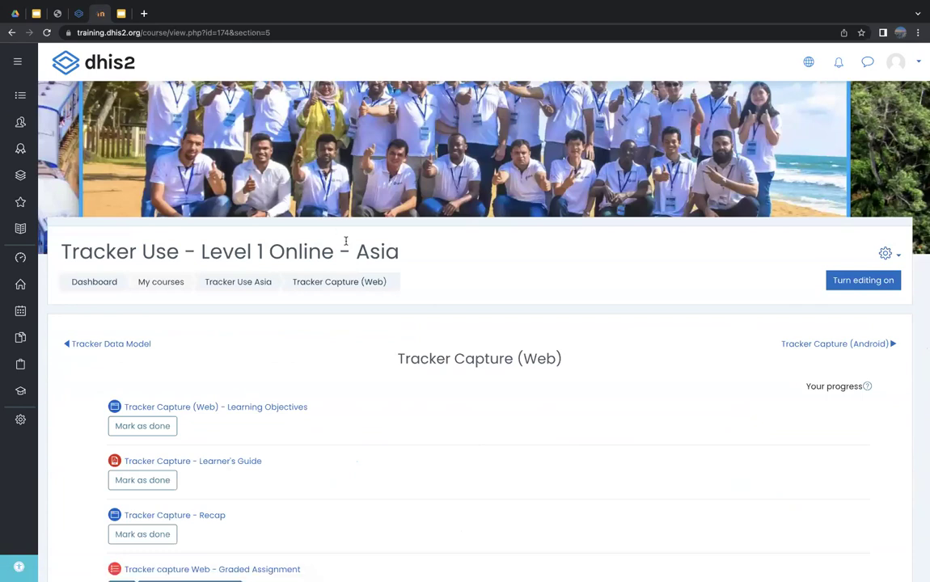
Return to the Tracker Use Asia course page and look through its topic tiles down to Exam and Closing.
scroll(338, 326, "down", 5)
scroll(249, 302, "up", 6)
left_click(233, 286)
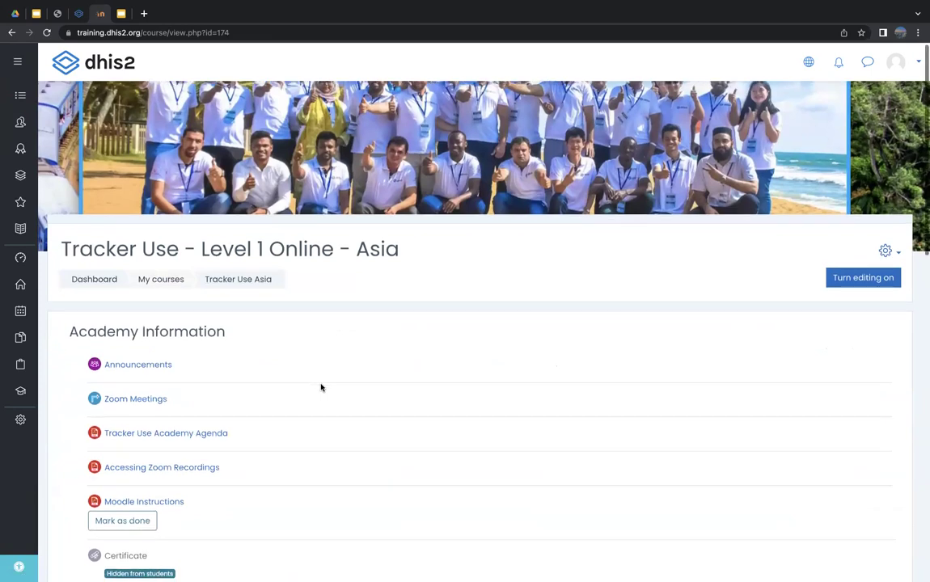
scroll(321, 388, "down", 7)
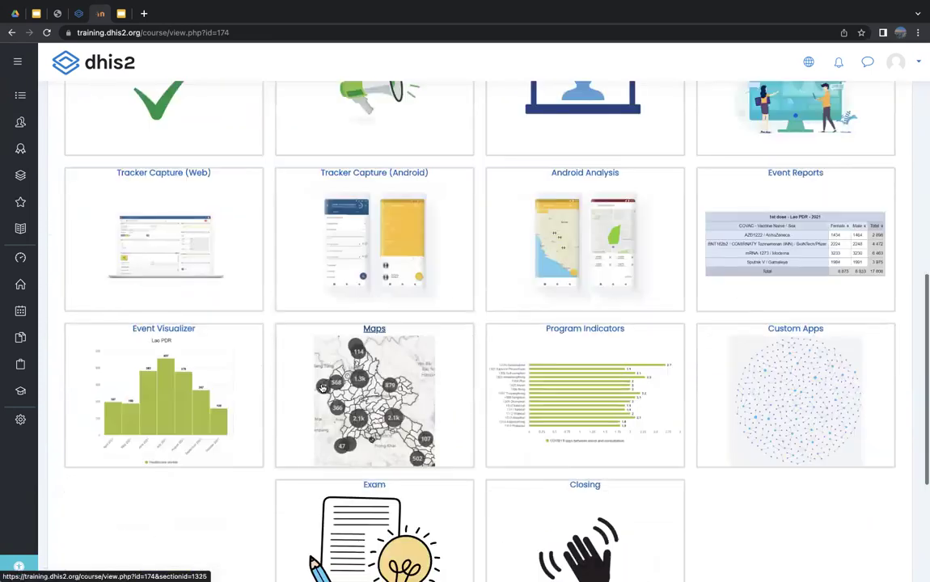
scroll(322, 388, "down", 3)
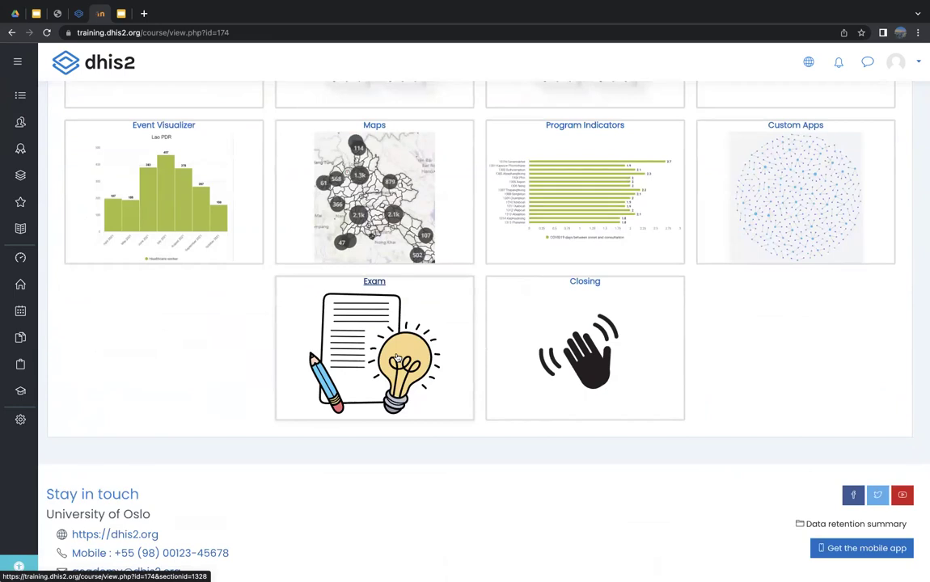
scroll(397, 357, "up", 1)
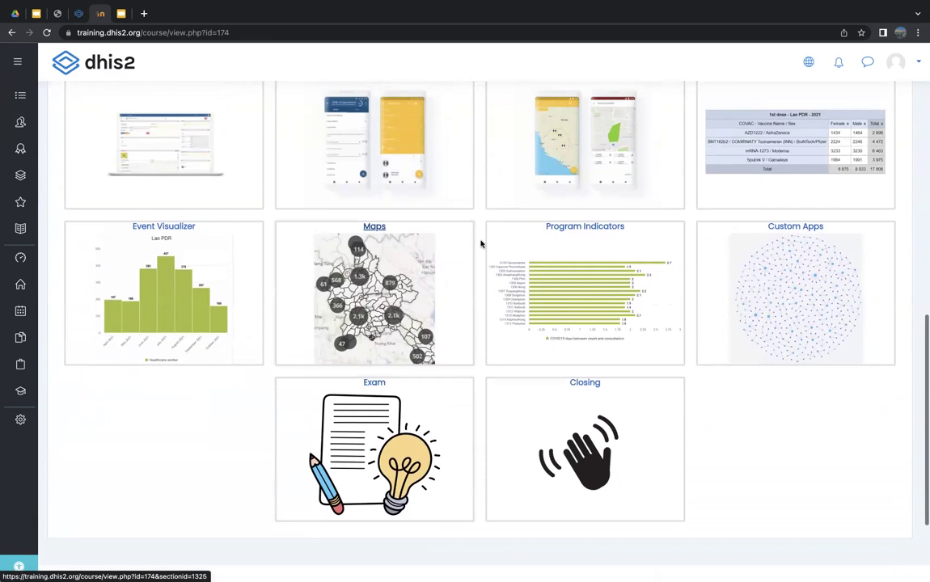
scroll(578, 273, "up", 1)
scroll(578, 273, "up", 6)
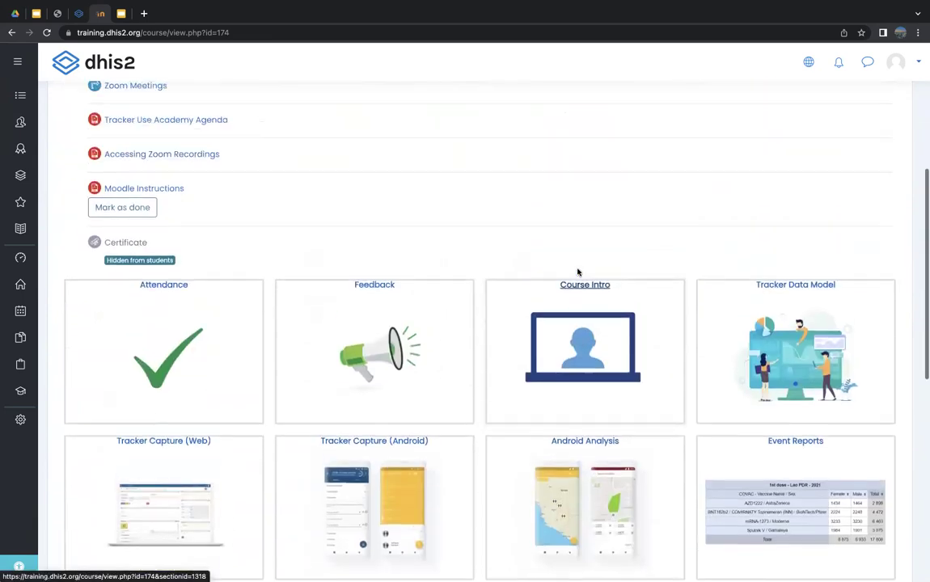
scroll(577, 273, "up", 2)
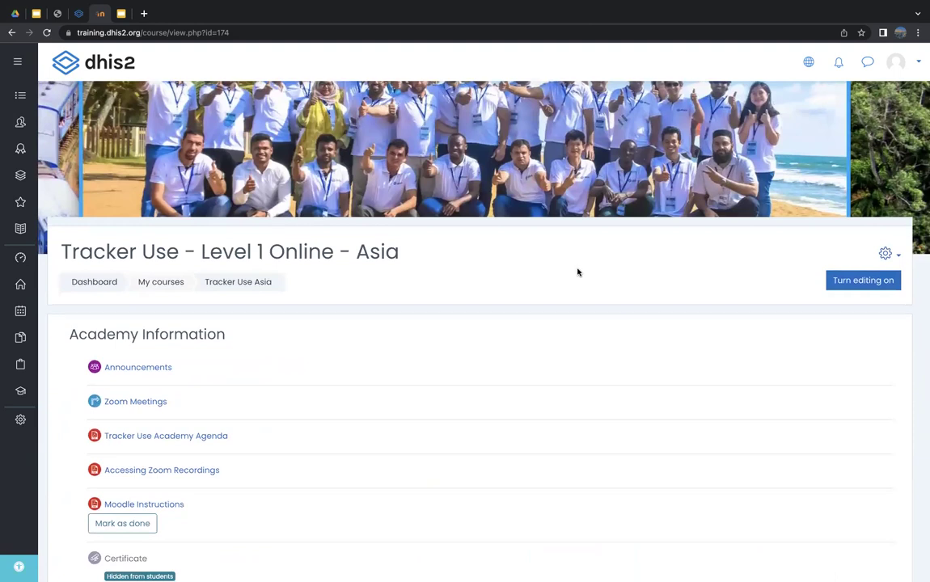
Go over the topic tiles once more, from Attendance to Program Indicators, and return to the Academy Information heading.
scroll(560, 362, "down", 6)
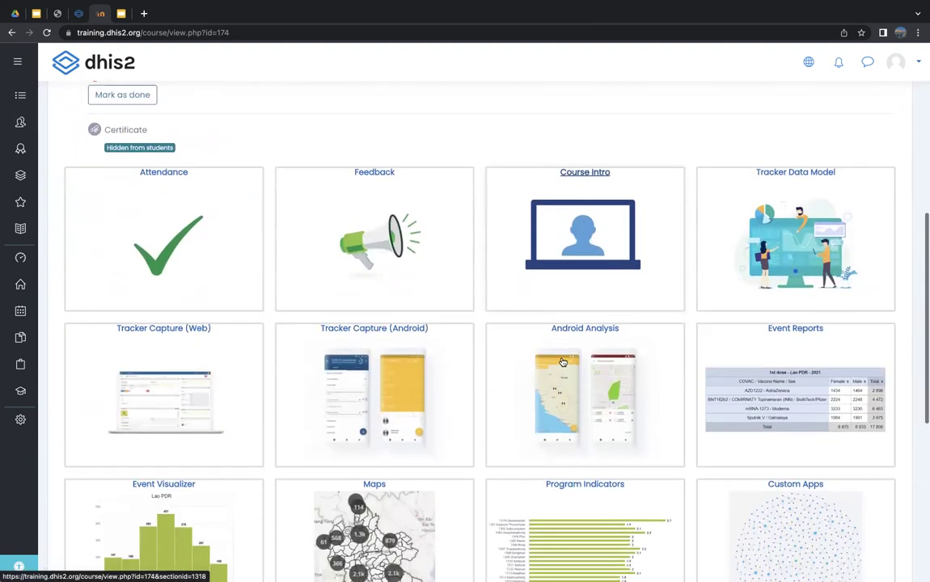
scroll(563, 361, "down", 2)
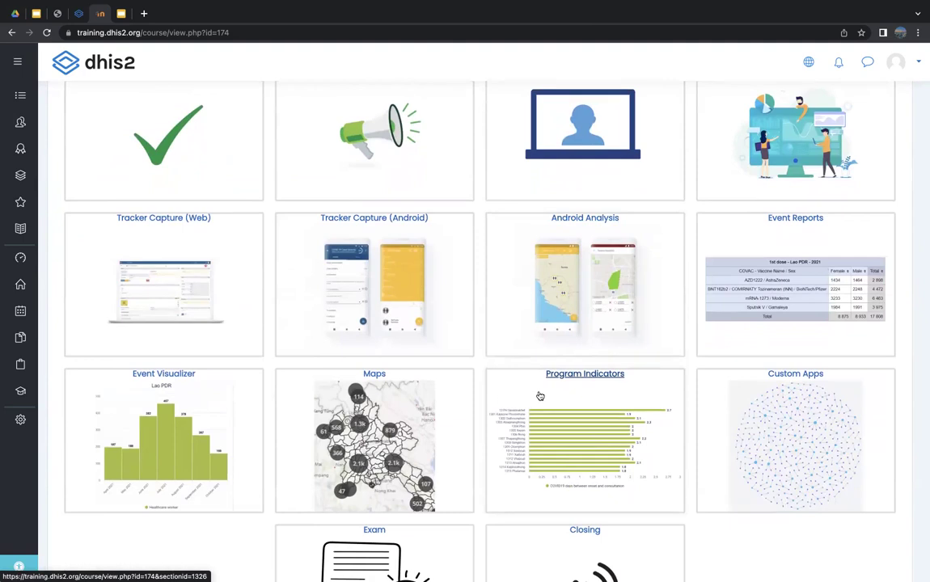
scroll(540, 397, "down", 1)
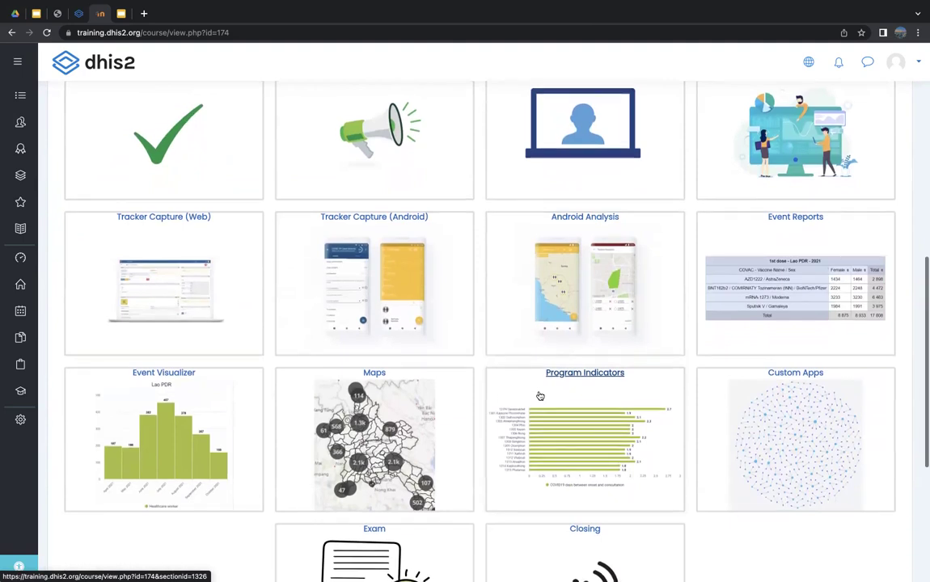
scroll(540, 396, "down", 1)
scroll(540, 395, "up", 10)
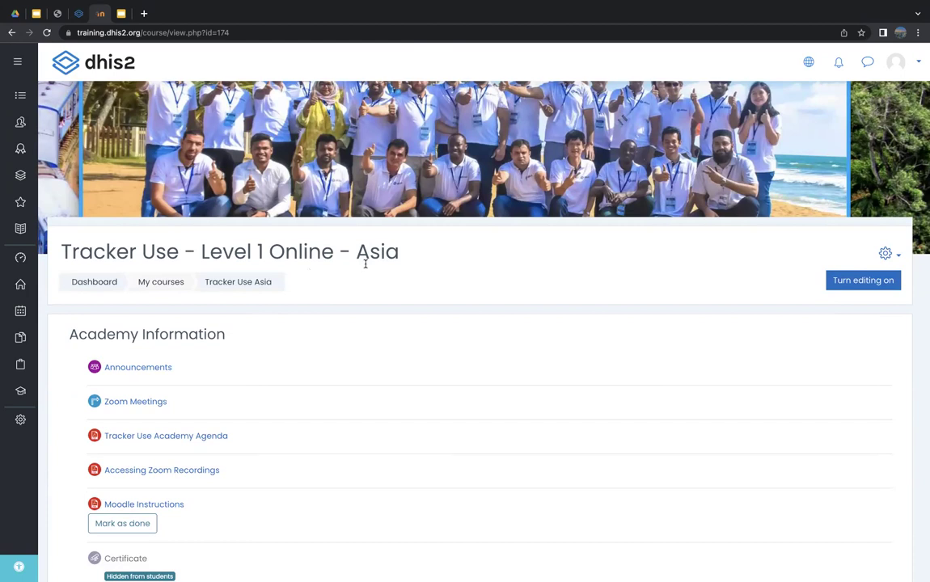
Switch to the Level 1 - Tracker Use demo system's login page and replace the username with academy.
left_click(58, 14)
left_click(78, 13)
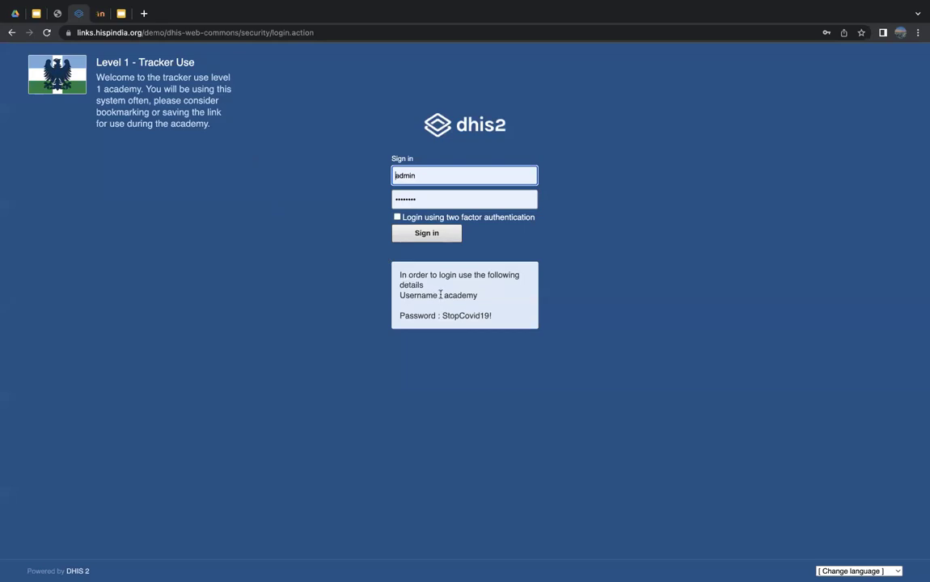
double_click(505, 297)
key("super+c")
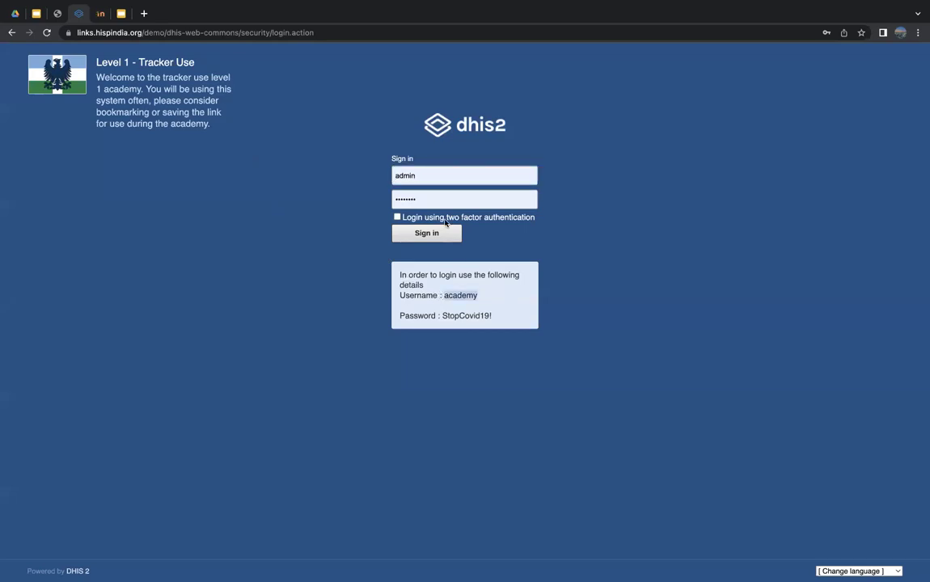
left_click(416, 175)
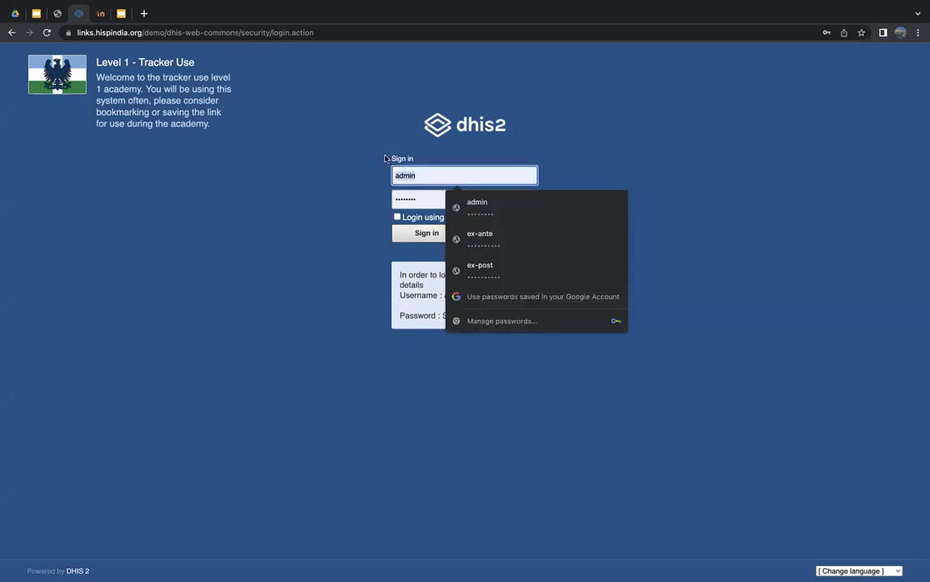
key("super+a")
key("super+v")
Replace the saved password with the account password given on the login page and sign in.
left_click_drag(443, 315, 495, 315)
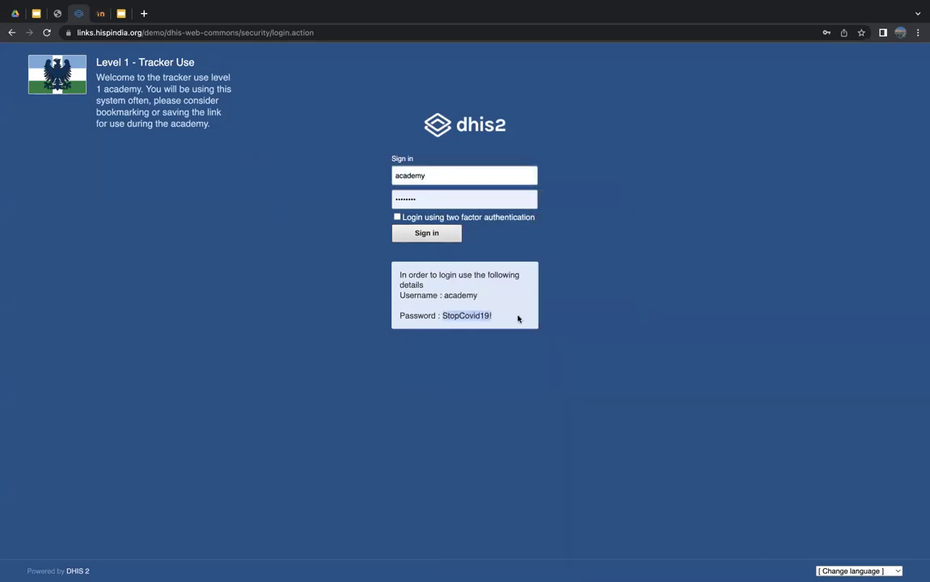
left_click(417, 198)
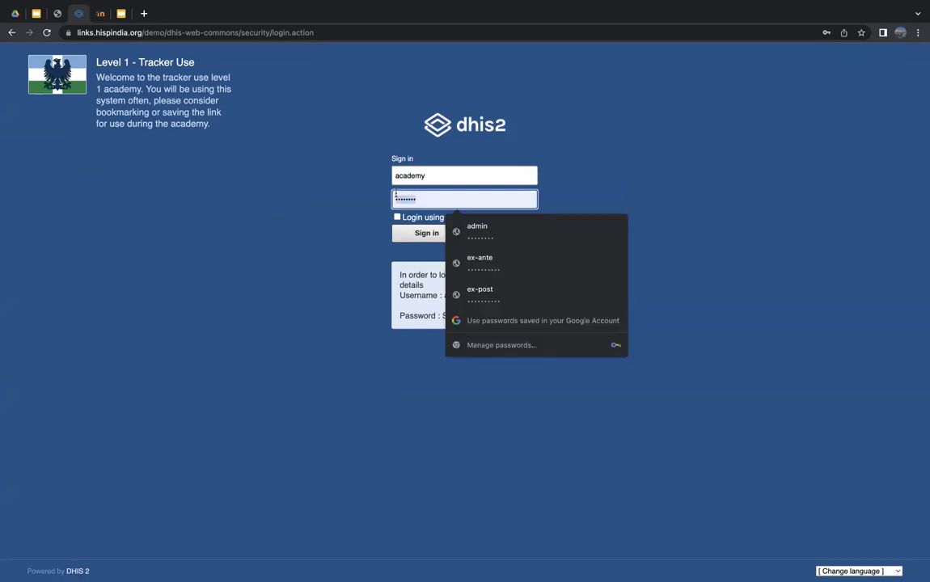
key("super+a")
key("BackSpace")
key("super+v")
left_click(417, 234)
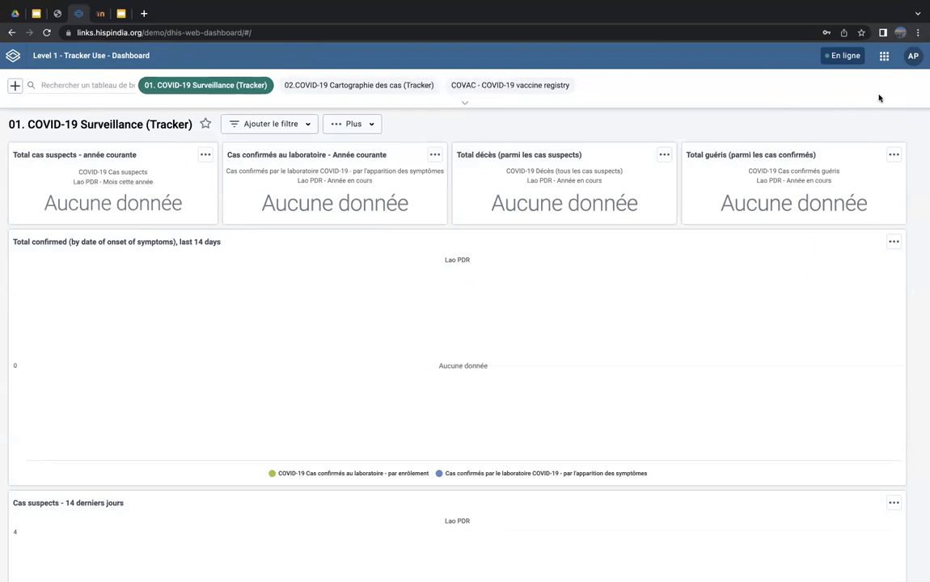
View the apps available to the academy account and log out of the demo system.
left_click(885, 56)
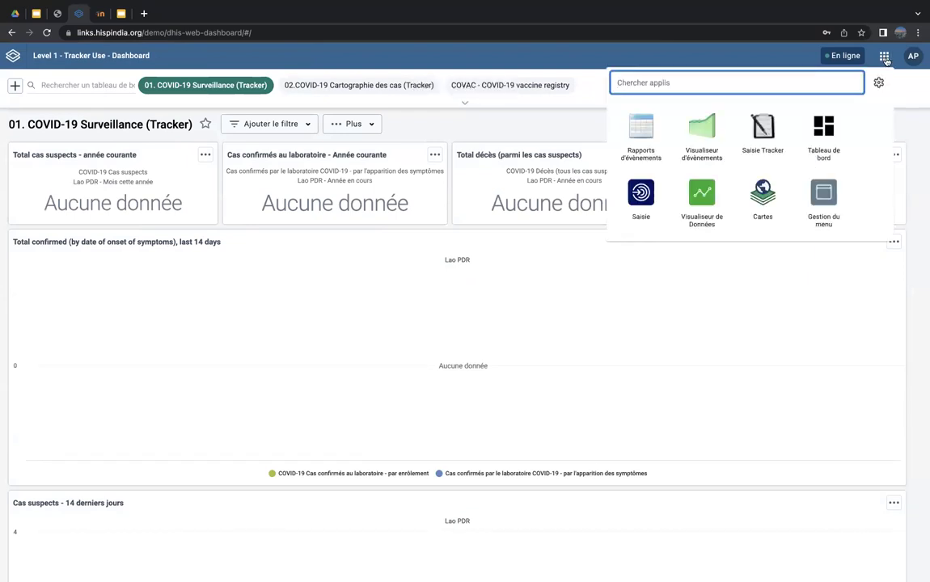
left_click(596, 97)
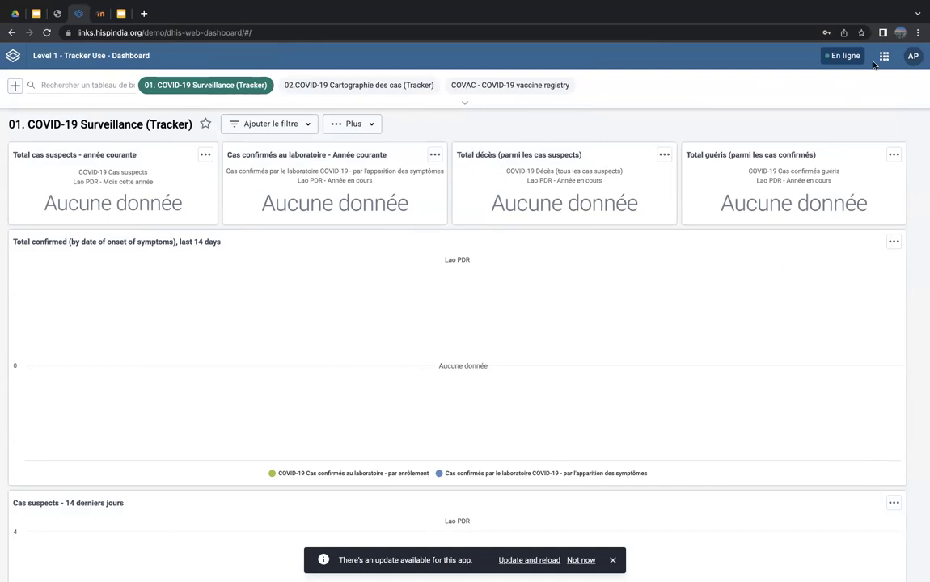
left_click(913, 56)
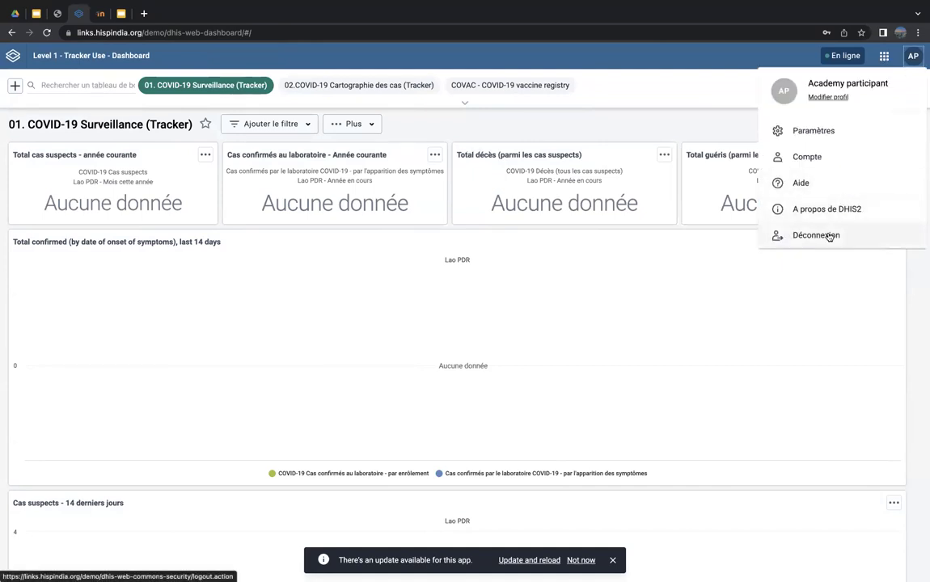
left_click(829, 235)
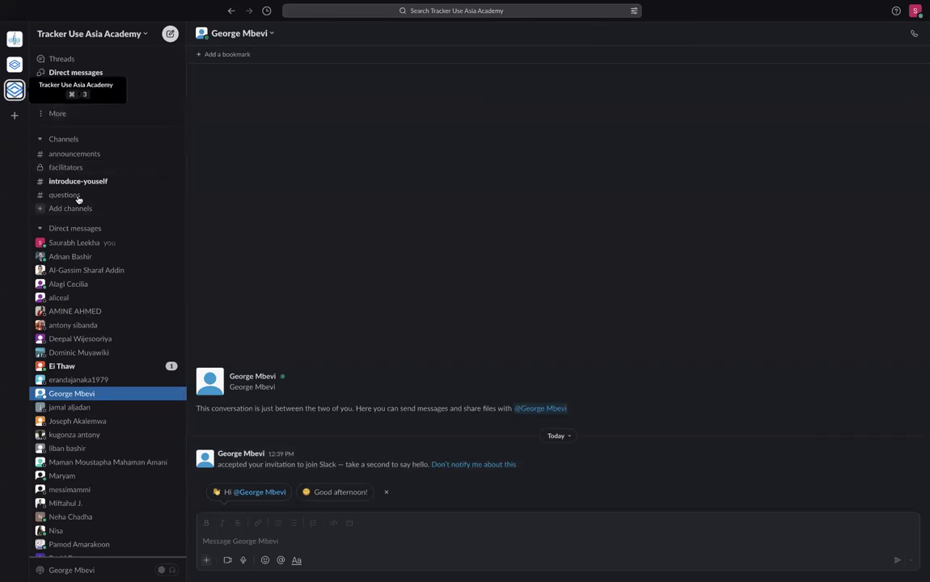
Look through the channels and direct messages of the Tracker Use Asia Academy workspace in Slack.
scroll(77, 197, "down", 3)
scroll(97, 301, "down", 3)
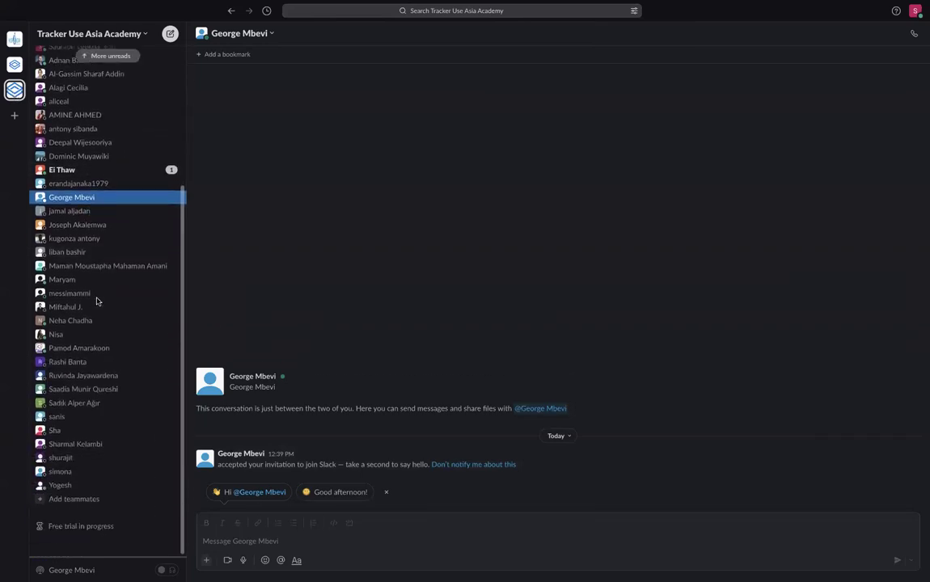
scroll(97, 301, "up", 2)
scroll(97, 268, "up", 2)
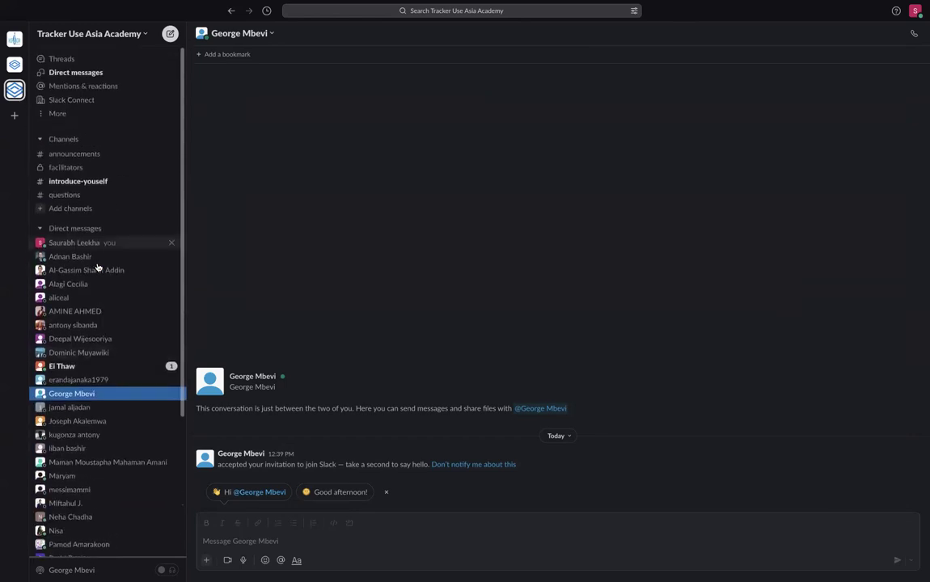
View the announcements, introduce-youself and questions channels one after another.
left_click(92, 158)
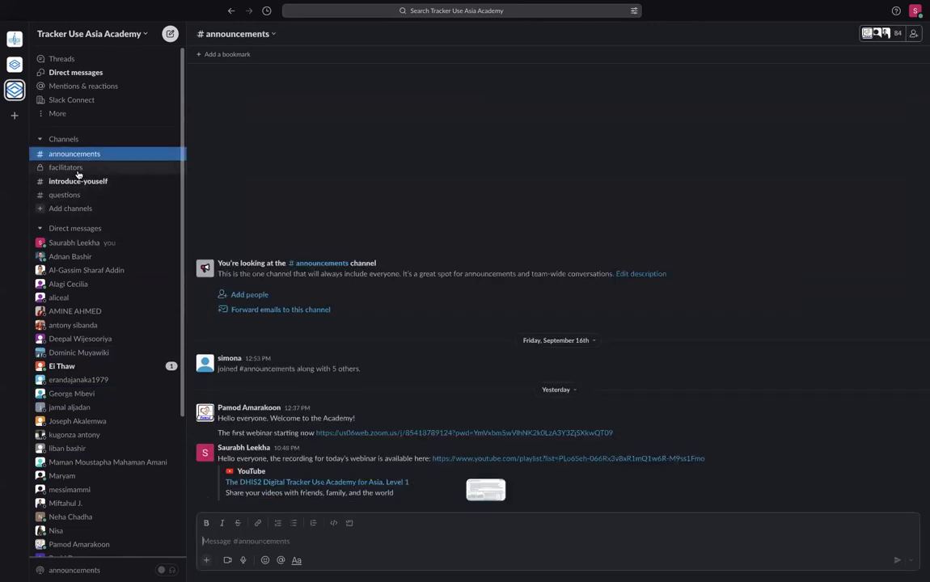
left_click(55, 184)
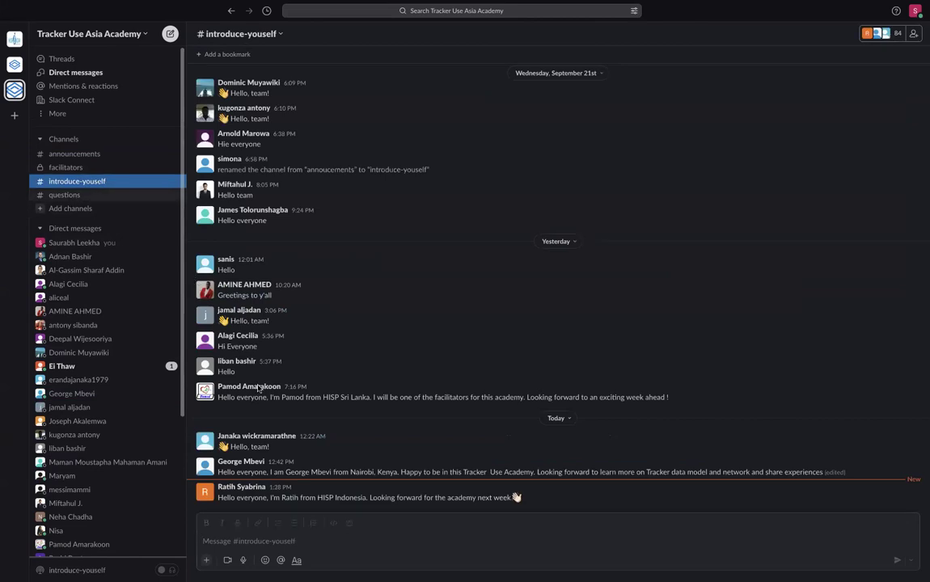
key("alt+Down")
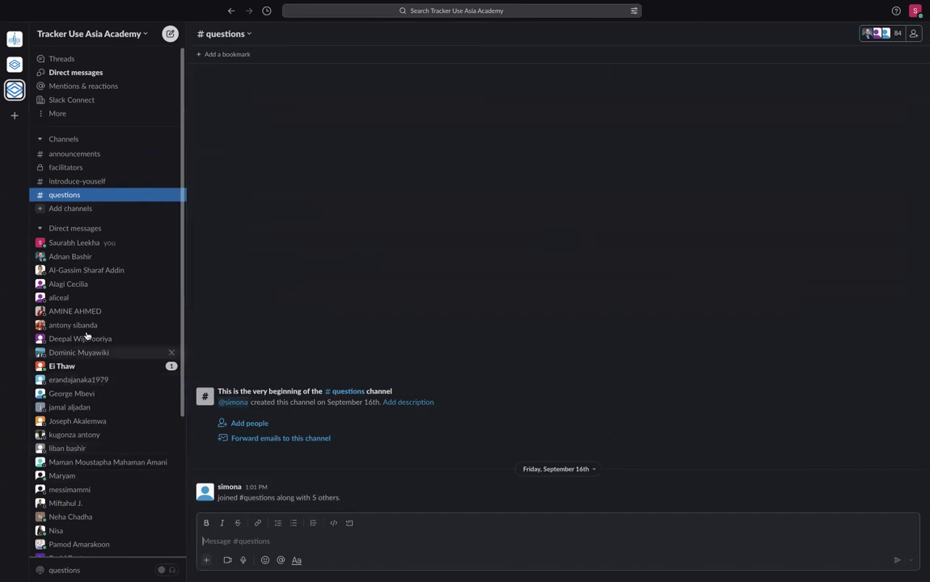
scroll(89, 302, "down", 1)
scroll(90, 287, "up", 1)
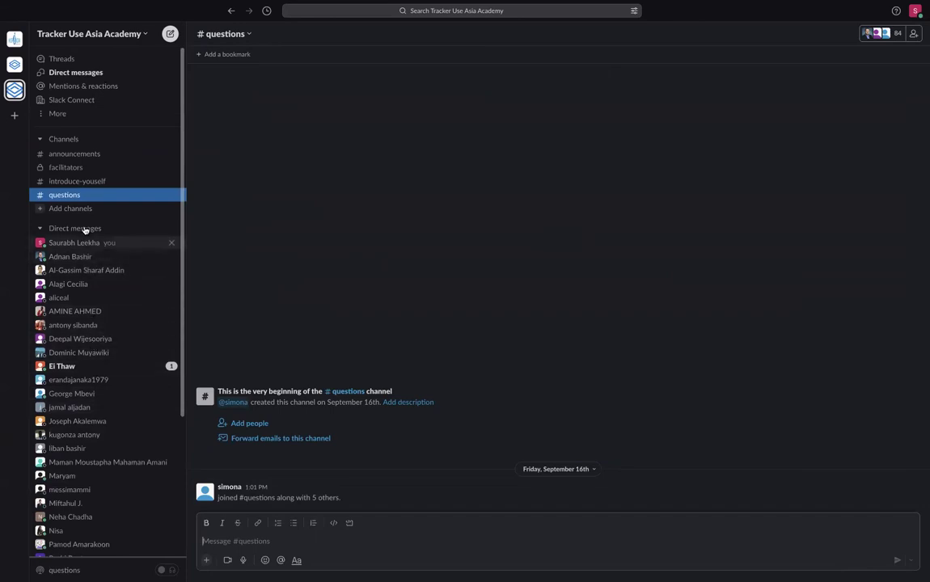
Return to the announcements channel by way of facilitators and look through the direct message contacts.
left_click(73, 166)
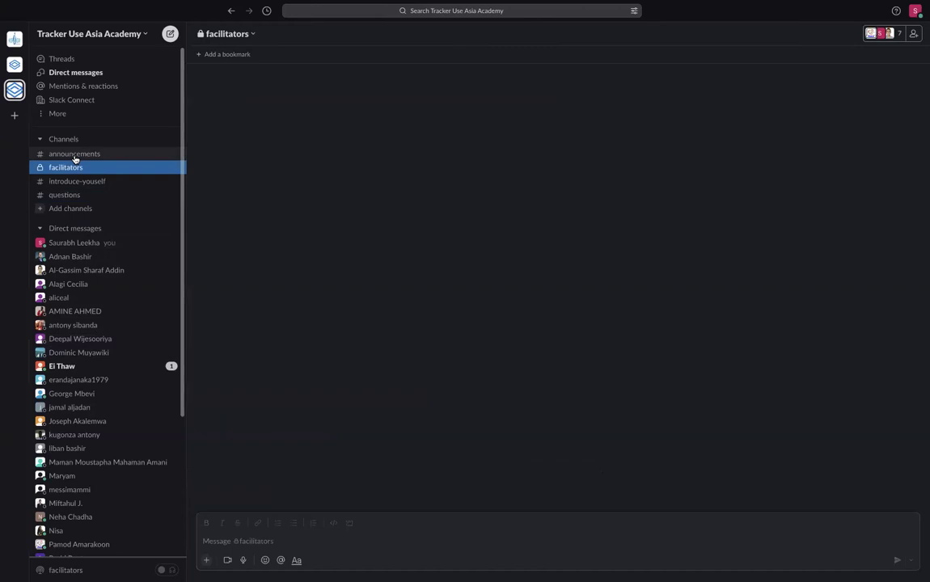
left_click(75, 155)
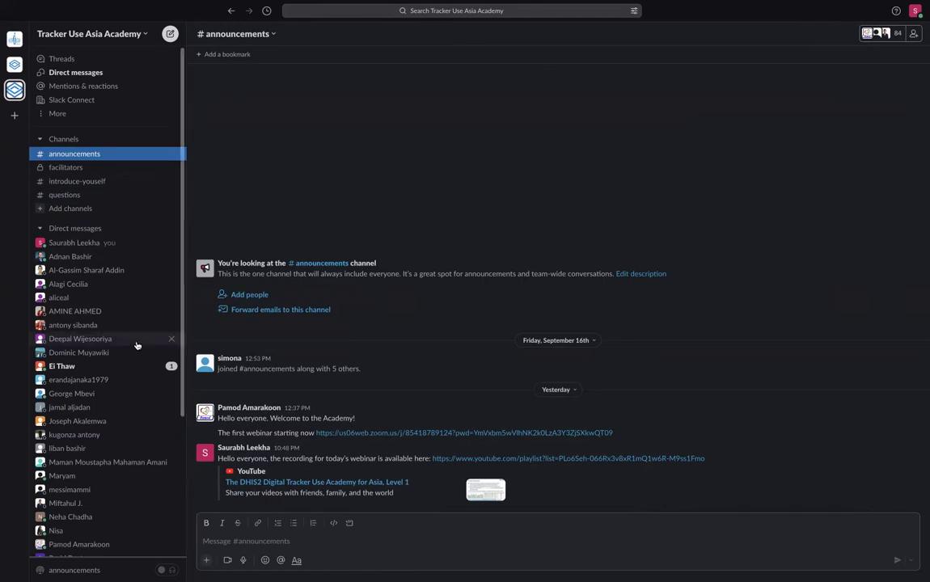
scroll(136, 346, "down", 1)
scroll(136, 345, "down", 5)
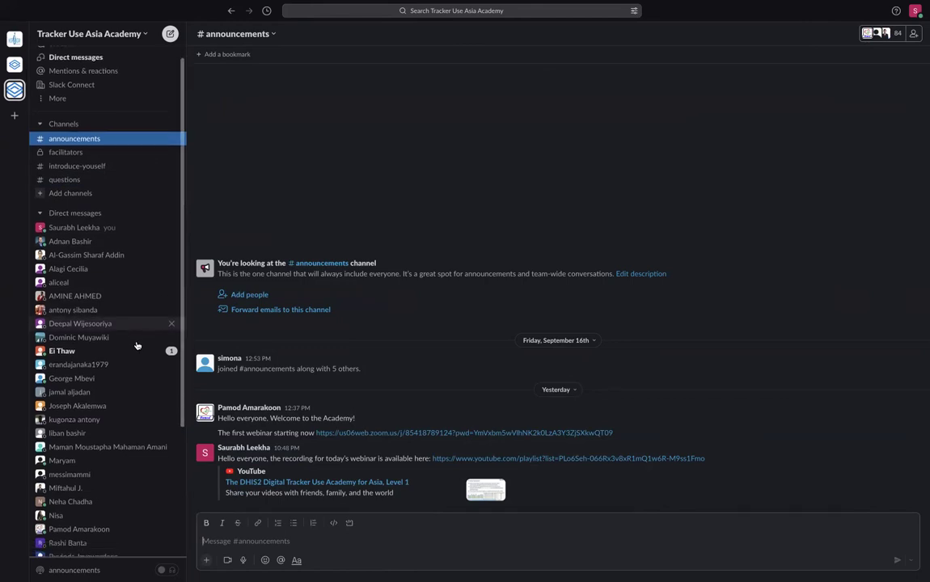
scroll(137, 345, "down", 3)
scroll(136, 346, "up", 8)
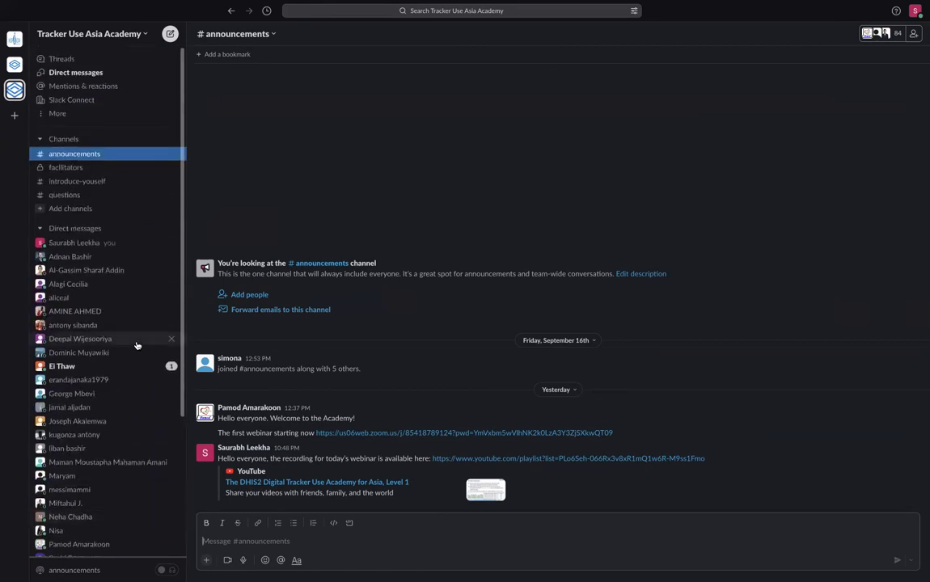